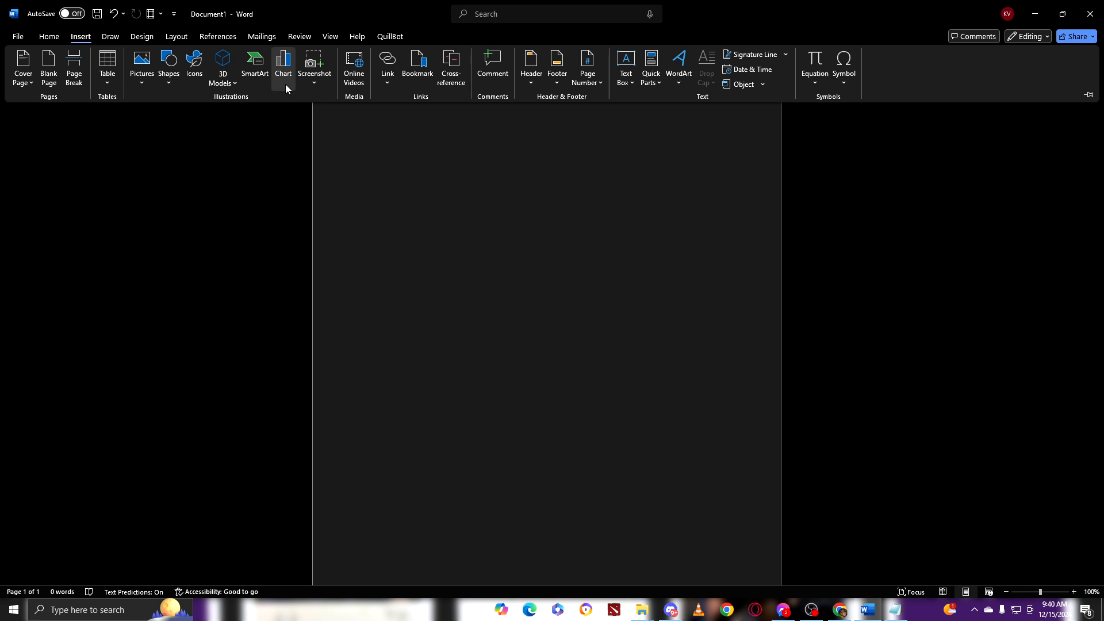
Step: Open the chart insertion dialog and look through the available chart categories from Column and Line to Combo
left_click(285, 84)
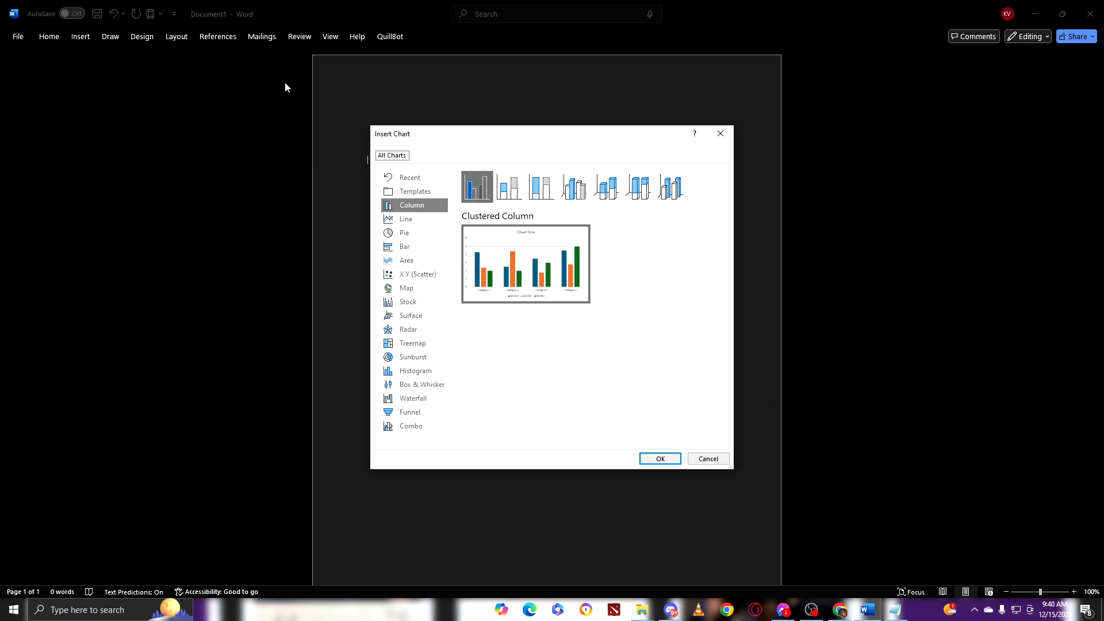
left_click(427, 219)
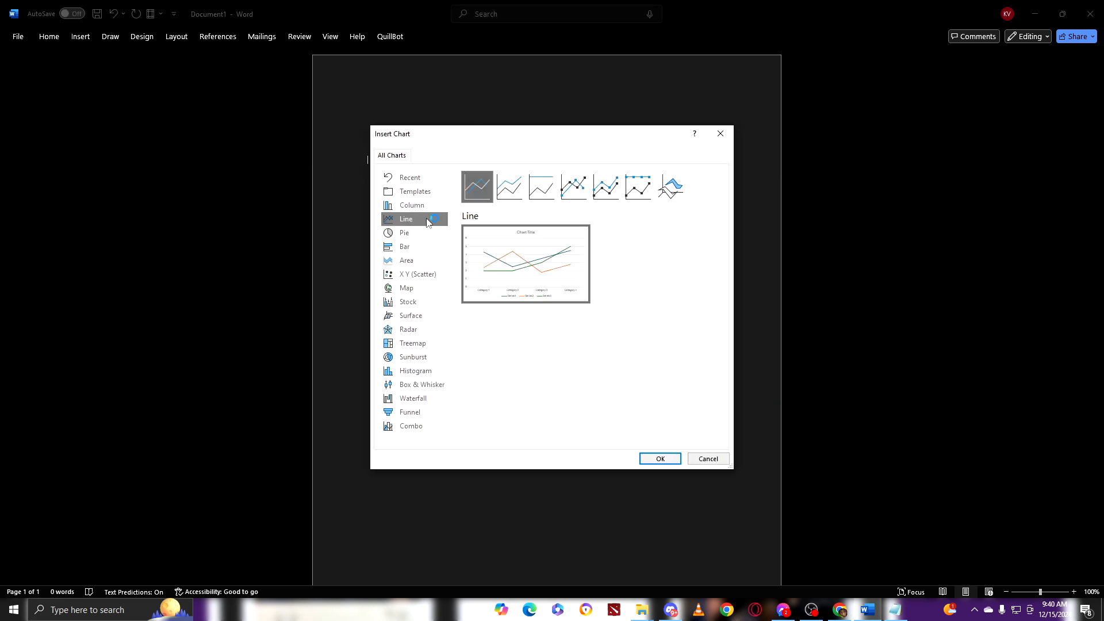
left_click(431, 234)
left_click(420, 203)
left_click(425, 217)
left_click(435, 233)
left_click(429, 261)
left_click(428, 273)
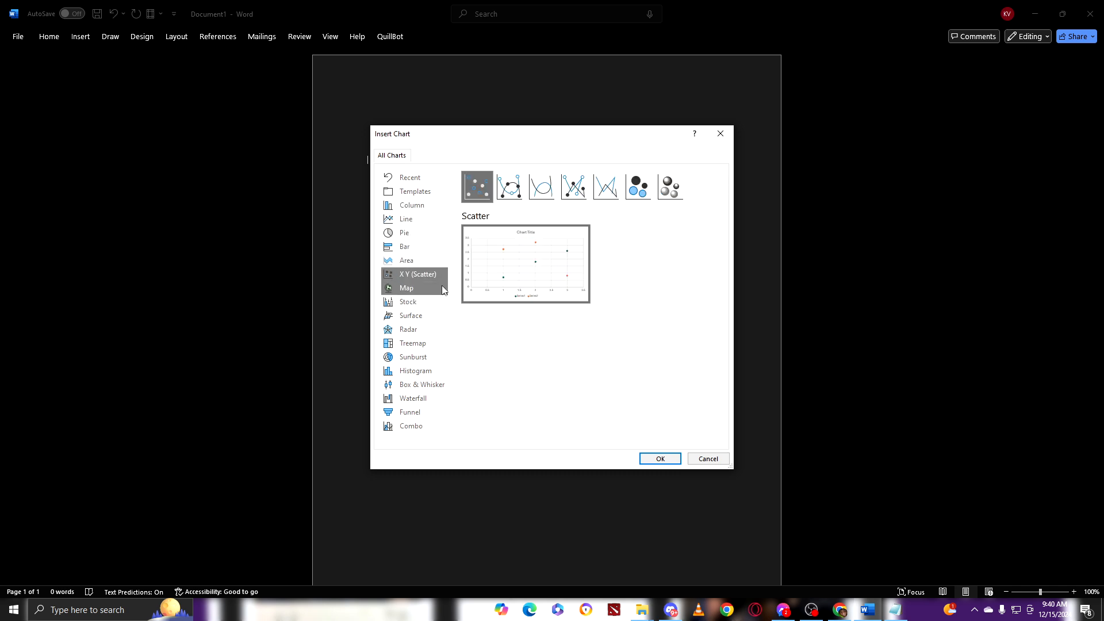
left_click(442, 288)
left_click(442, 302)
left_click(441, 315)
left_click(440, 329)
left_click(439, 343)
left_click(439, 357)
left_click(442, 371)
left_click(446, 385)
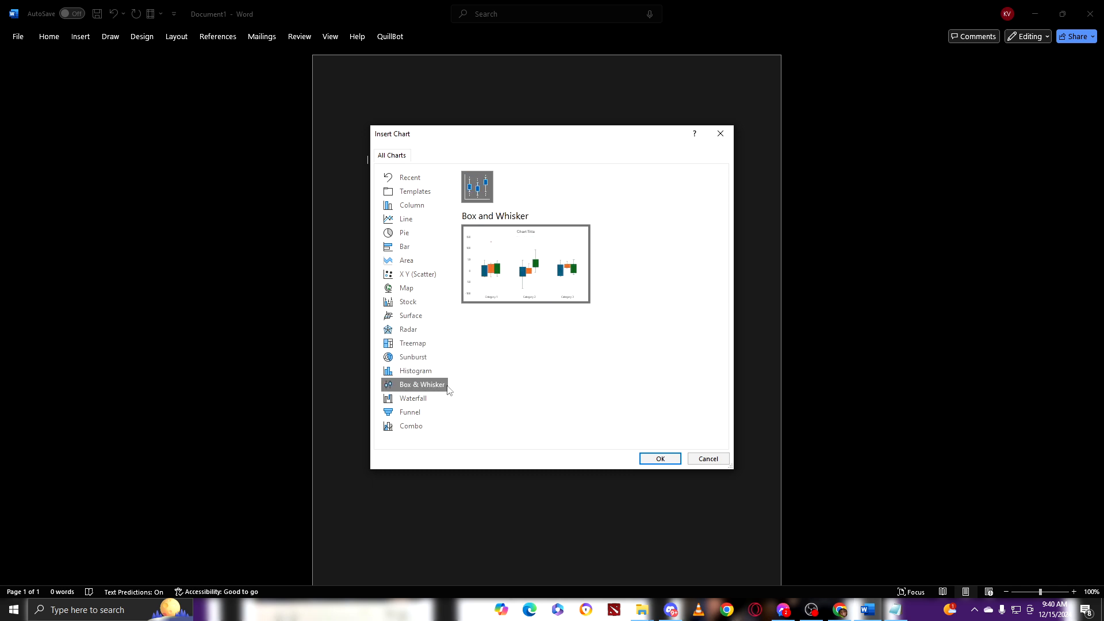
left_click(438, 404)
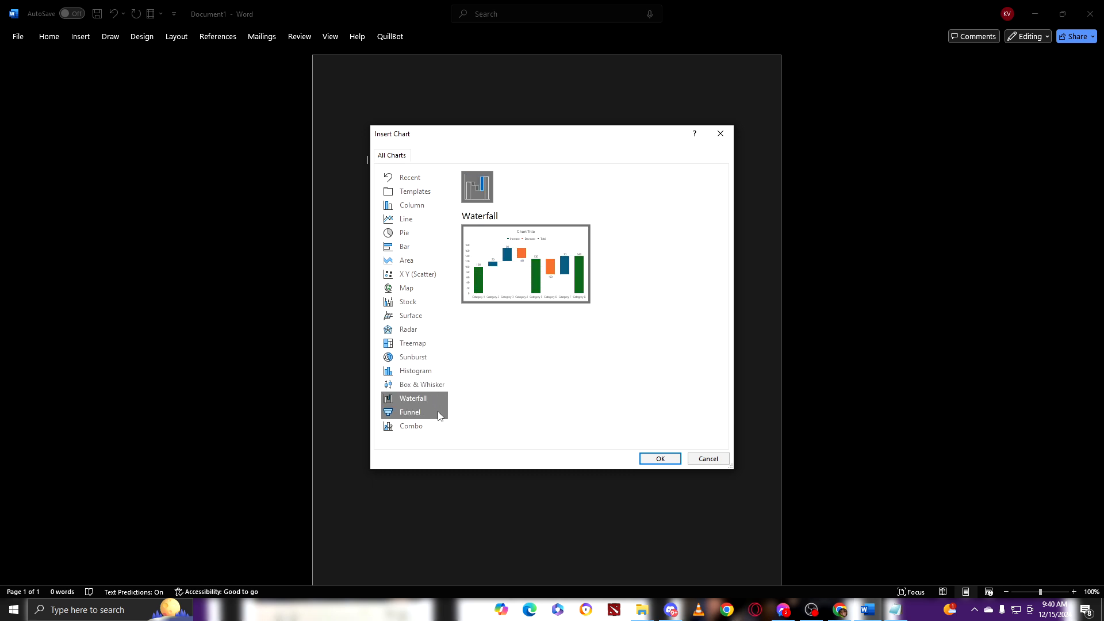
left_click(438, 413)
left_click(441, 429)
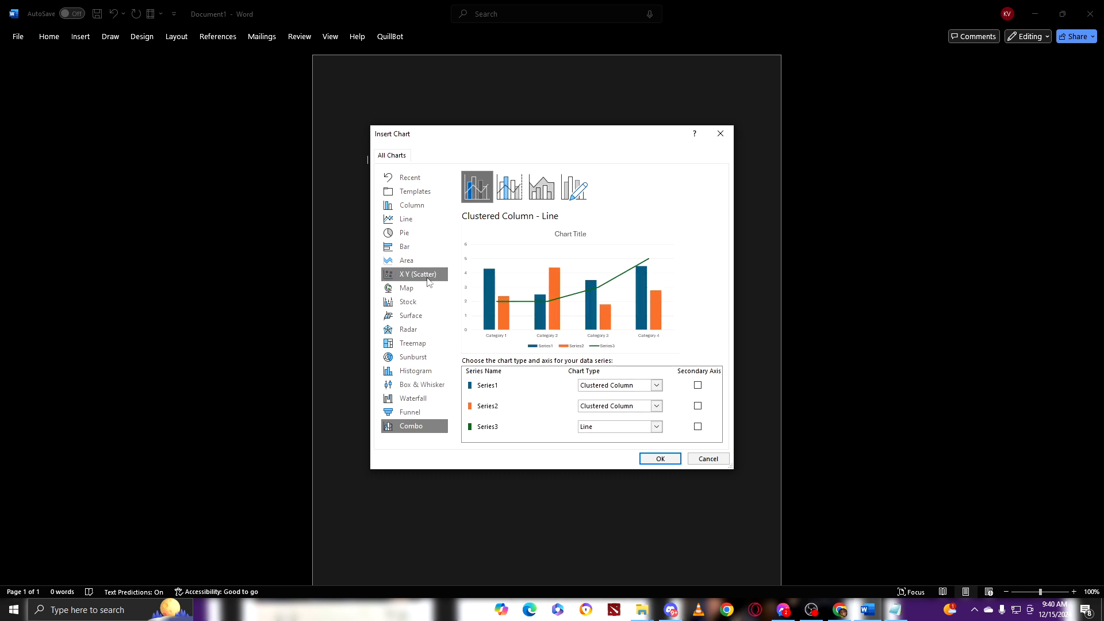
left_click(424, 205)
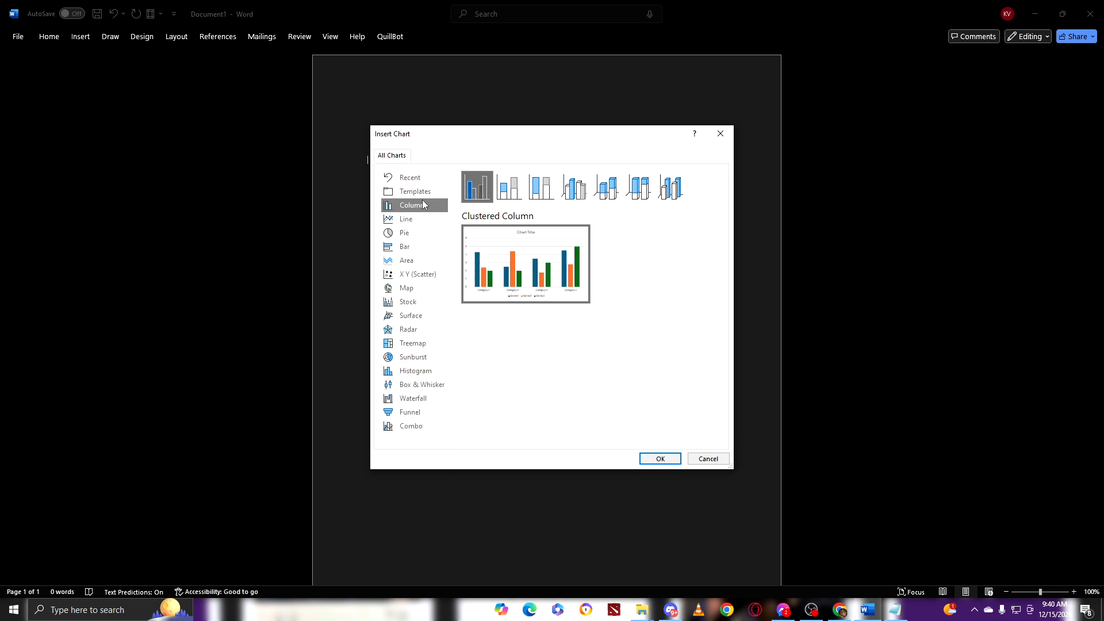
Step: Preview the Pie chart variants, including 3-D Pie, Bar of Pie and Doughnut
left_click(428, 233)
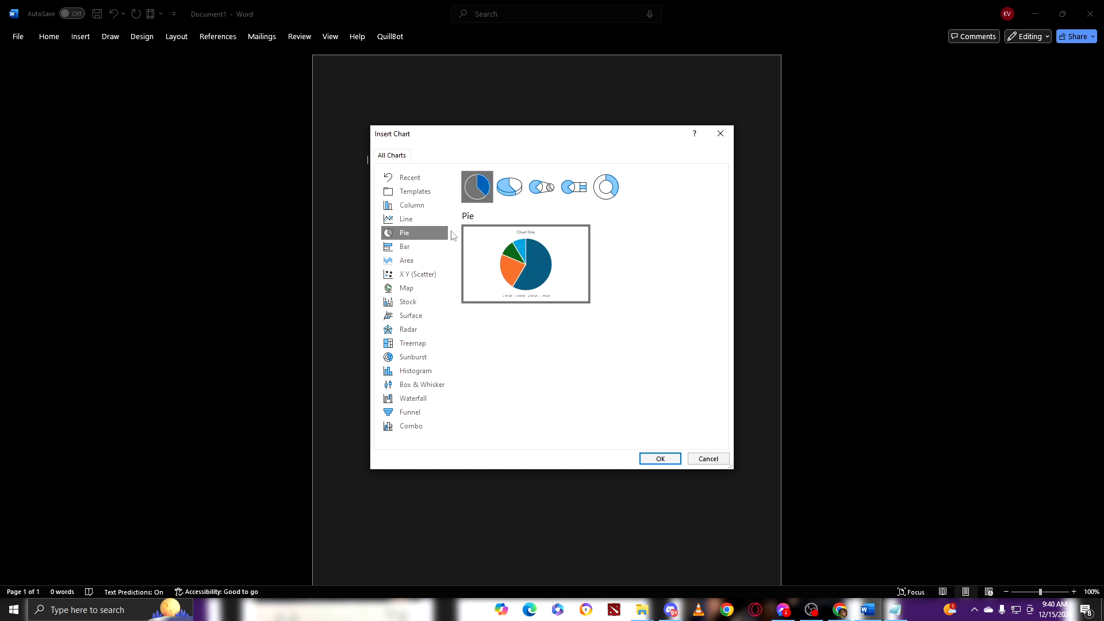
left_click(510, 187)
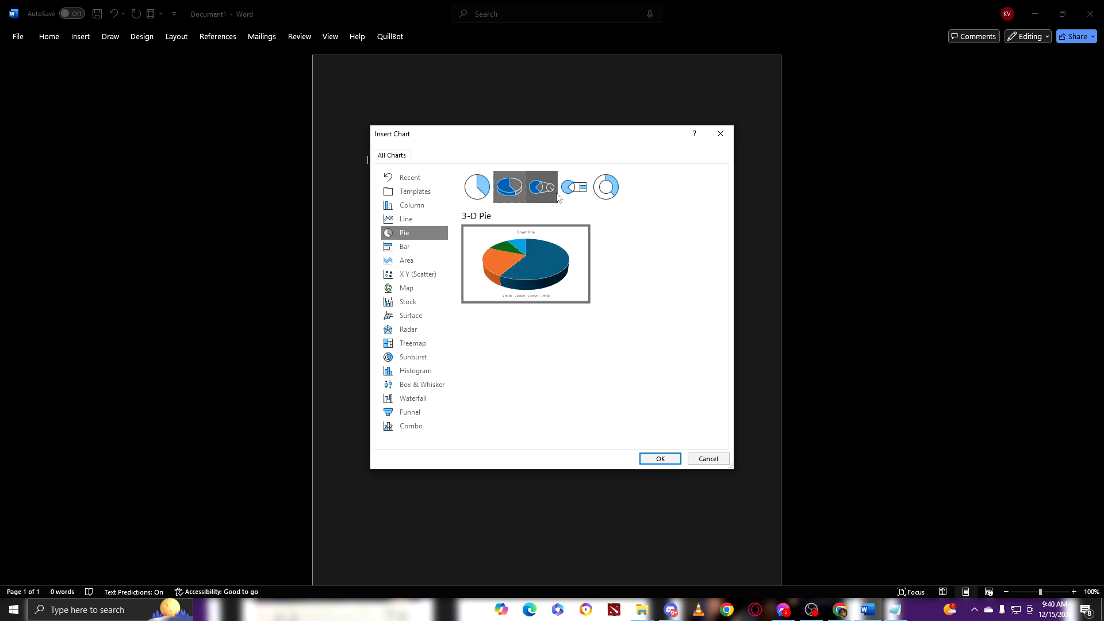
left_click(541, 187)
left_click(606, 188)
left_click(561, 192)
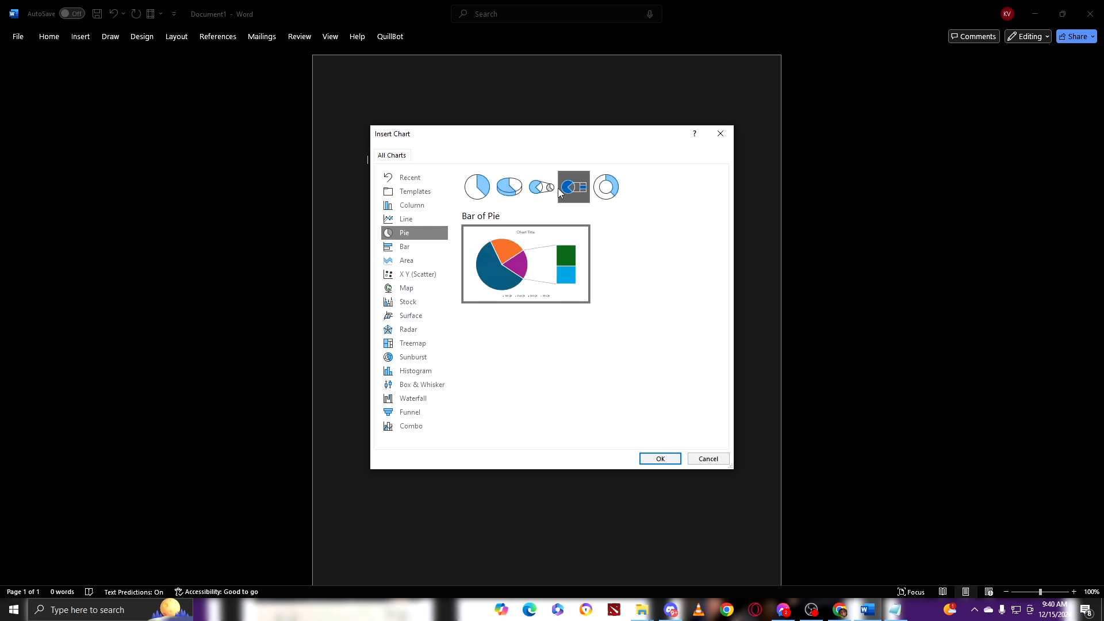
left_click(605, 187)
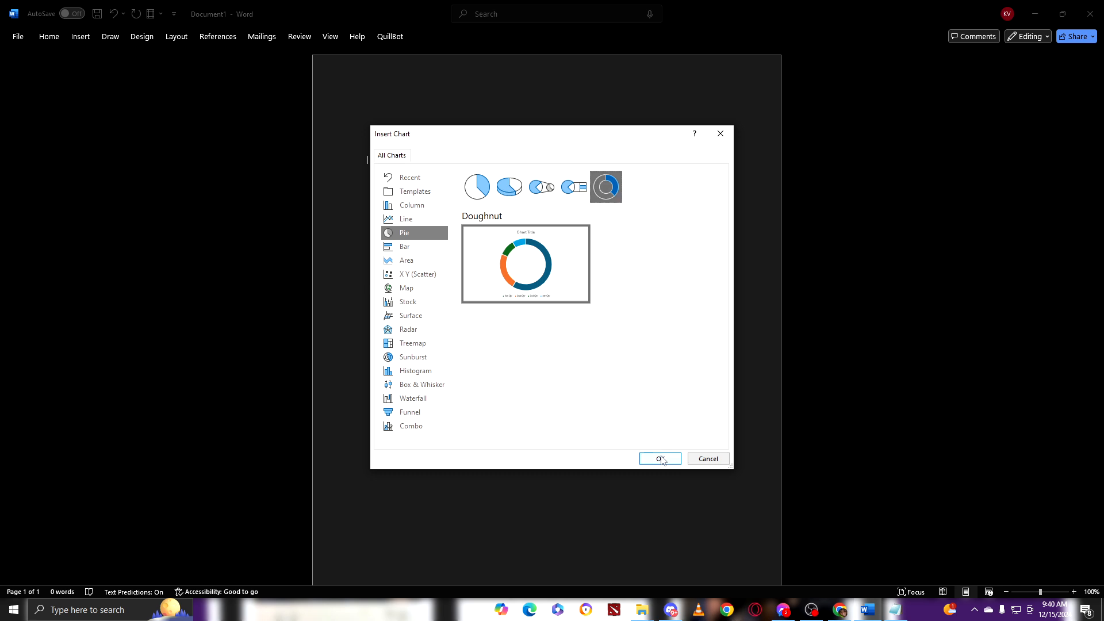
Step: Compare the 3-D column chart variants and insert a 3-D Clustered Column chart into the document
left_click(412, 206)
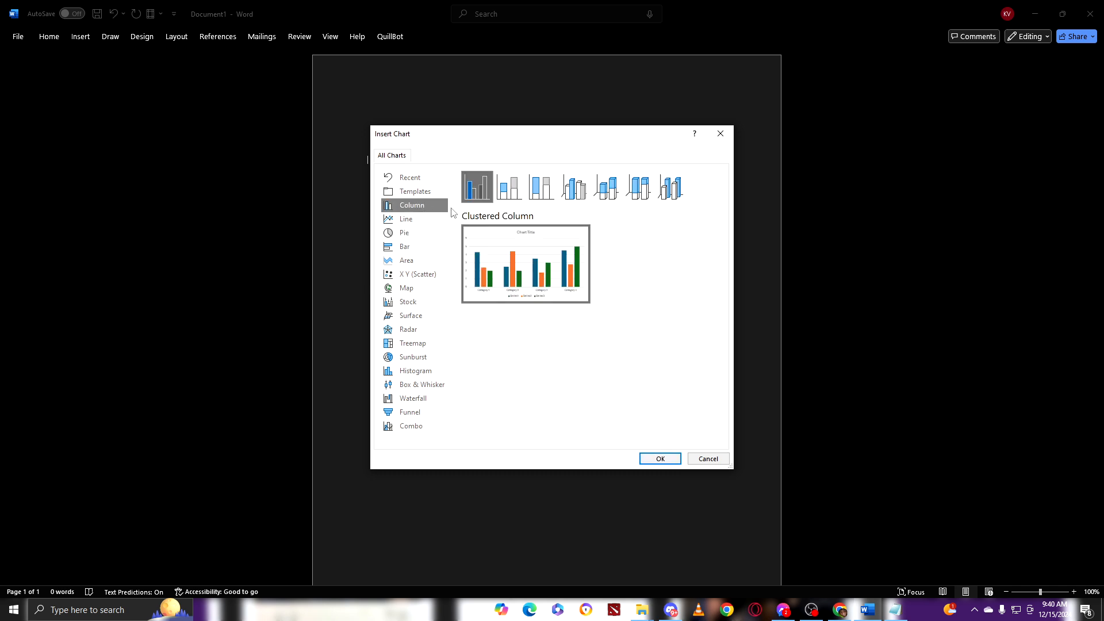
left_click(567, 190)
mouse_move(577, 257)
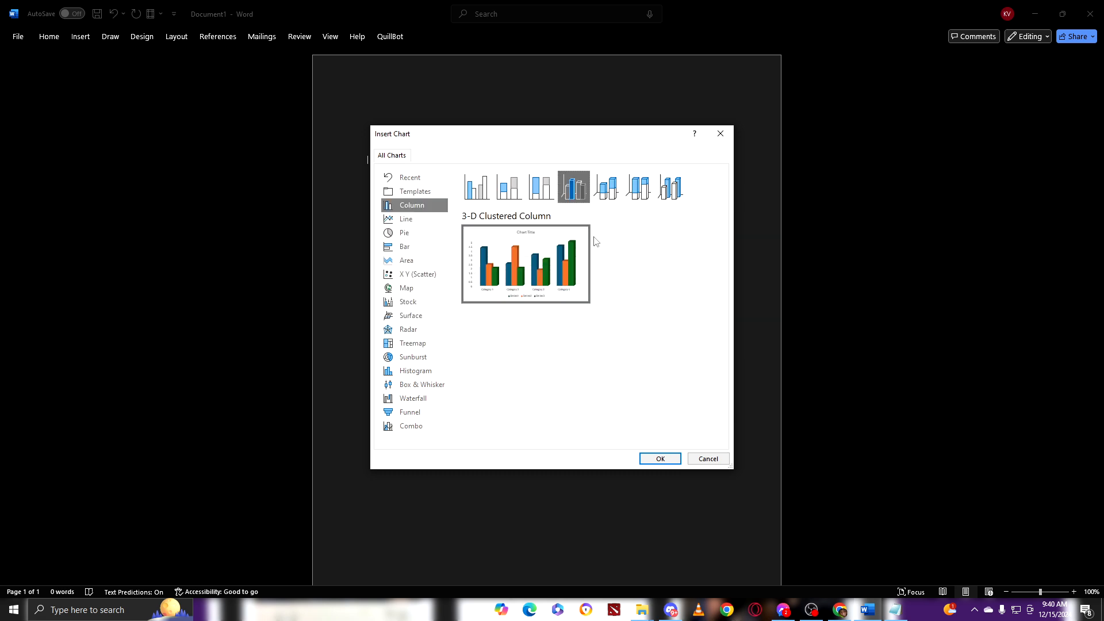
left_click(603, 187)
left_click(638, 187)
left_click(671, 187)
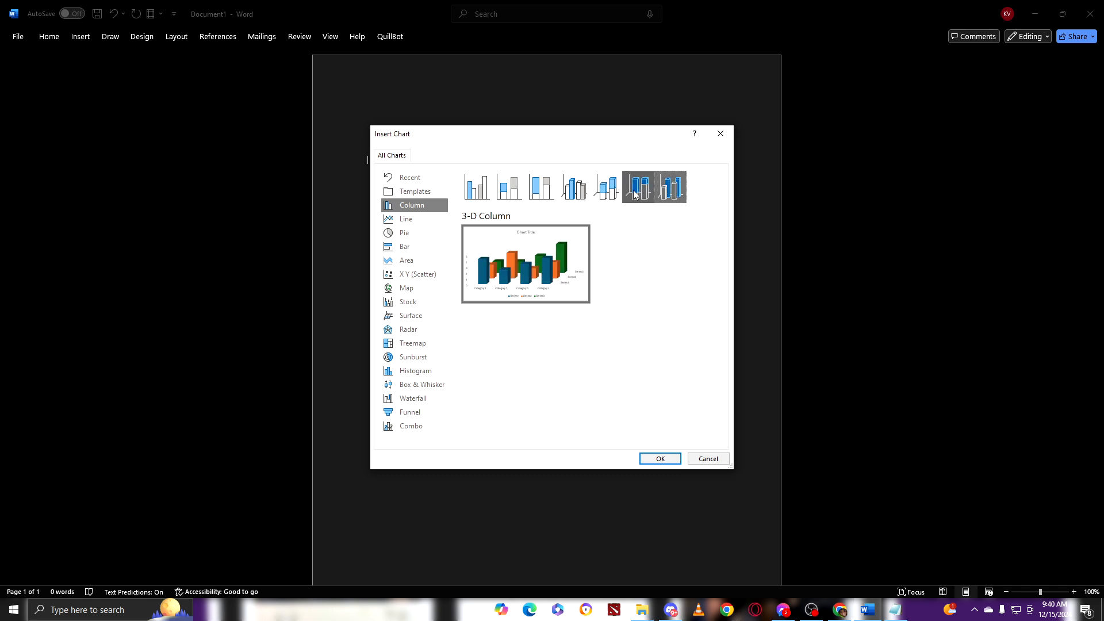
left_click(608, 185)
left_click(573, 187)
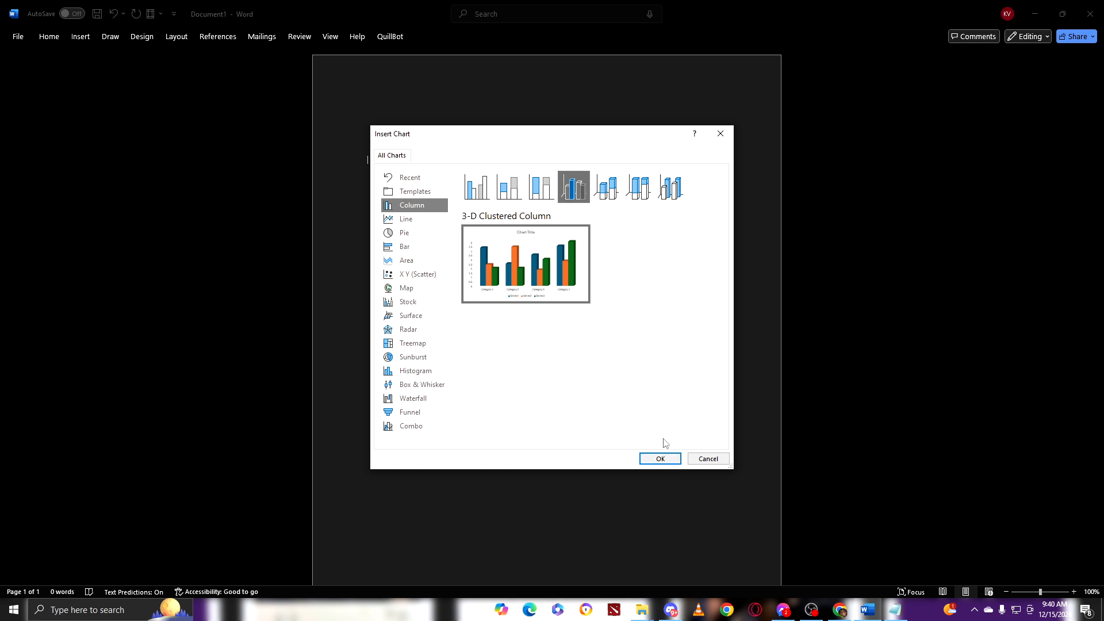
left_click(661, 460)
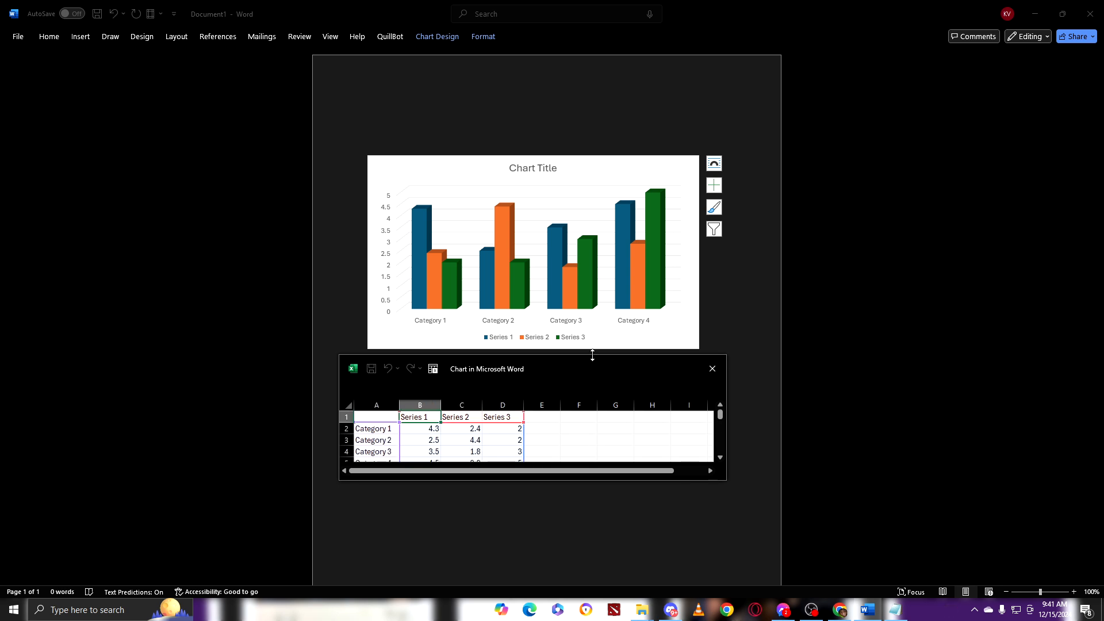
Step: Move the chart's data sheet window beside the chart so it does not cover the columns
left_click_drag(592, 370, 887, 126)
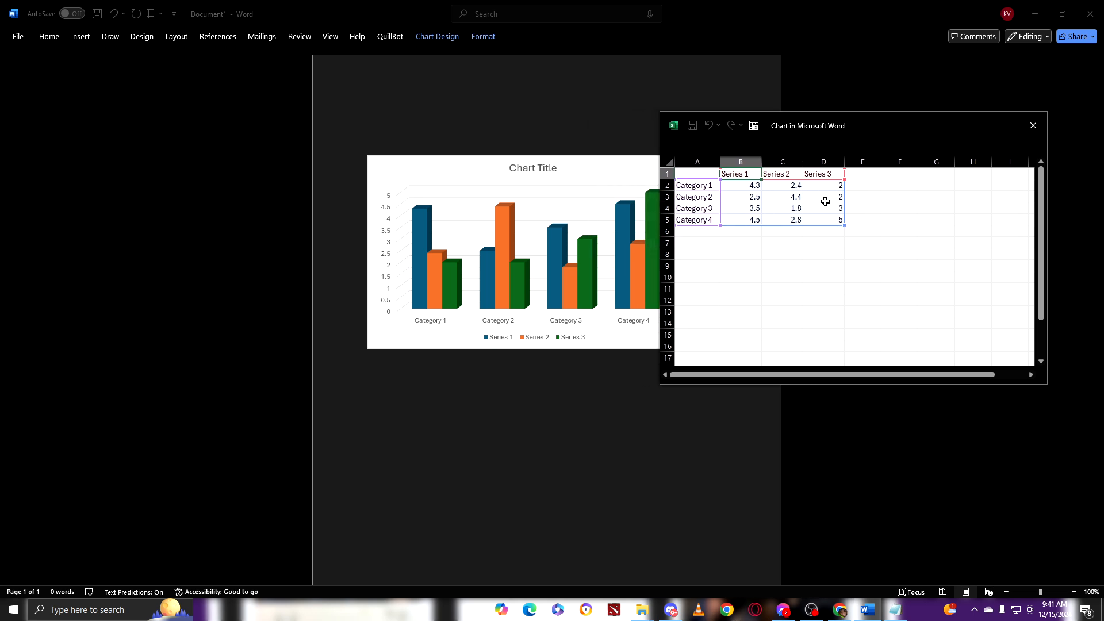
left_click(806, 193)
left_click(755, 187)
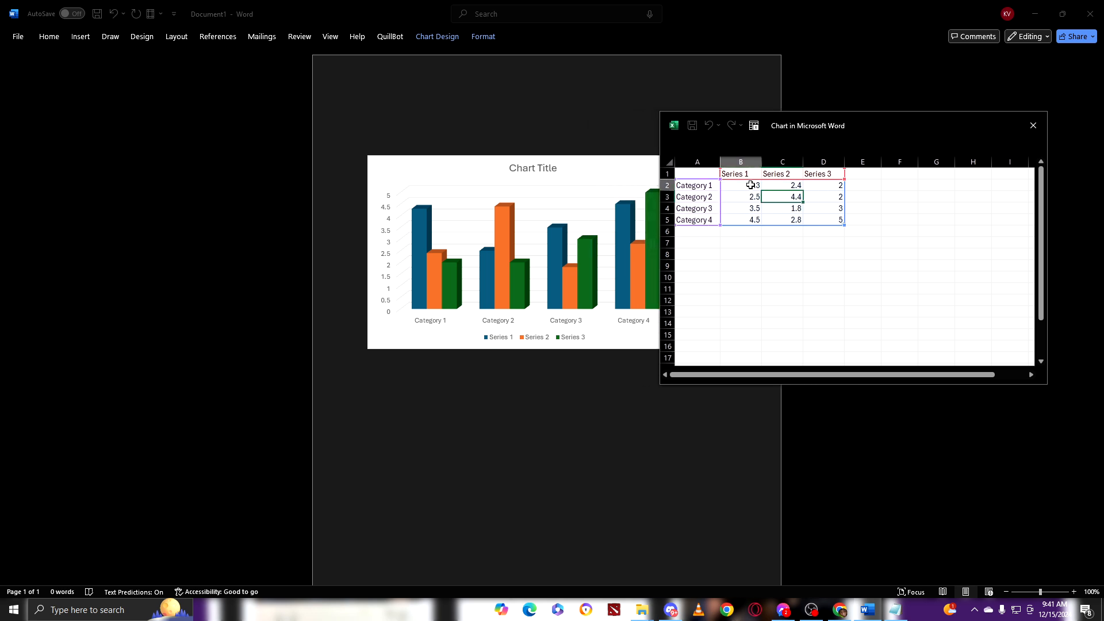
left_click_drag(845, 121, 898, 121)
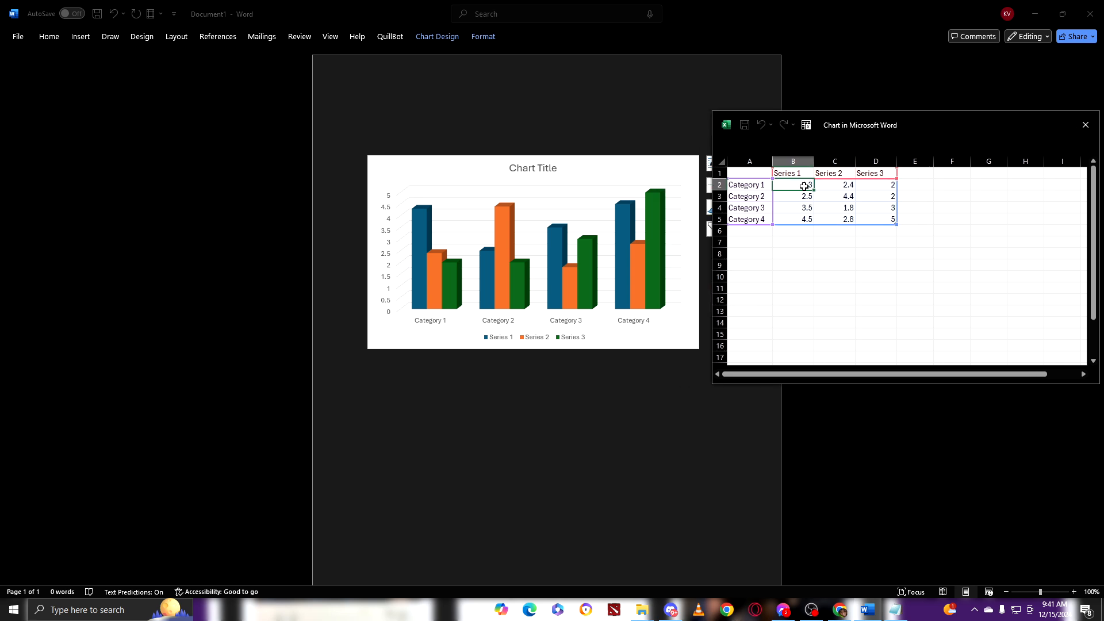
Step: Examine how the Category 1 row and the series headings in the data sheet correspond to the chart's columns
left_click(754, 184)
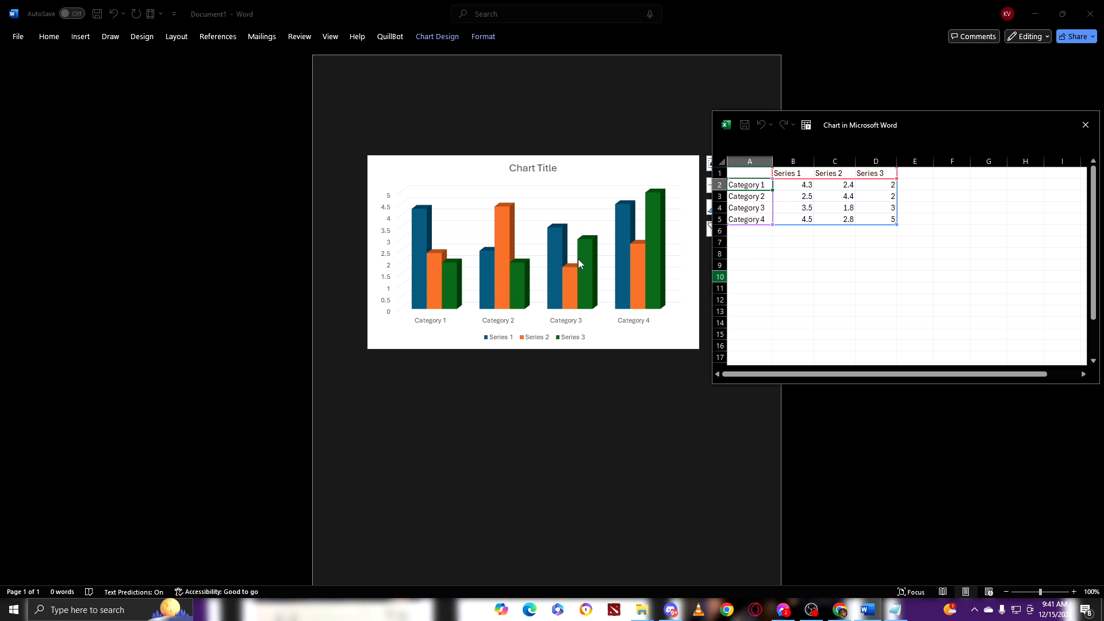
left_click(798, 185)
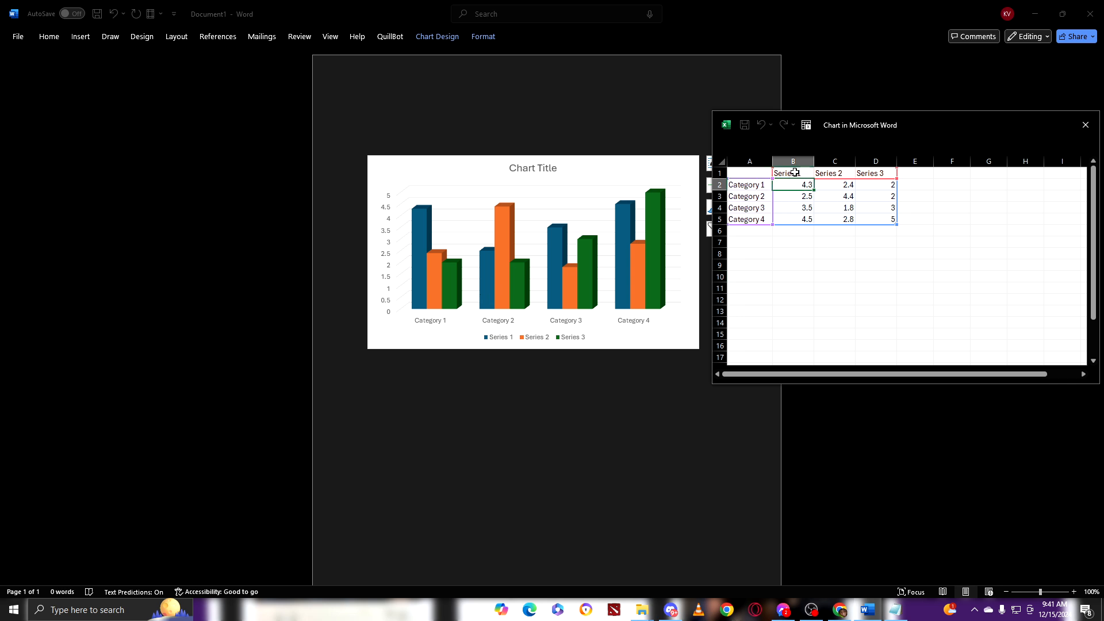
left_click(831, 173)
left_click(875, 173)
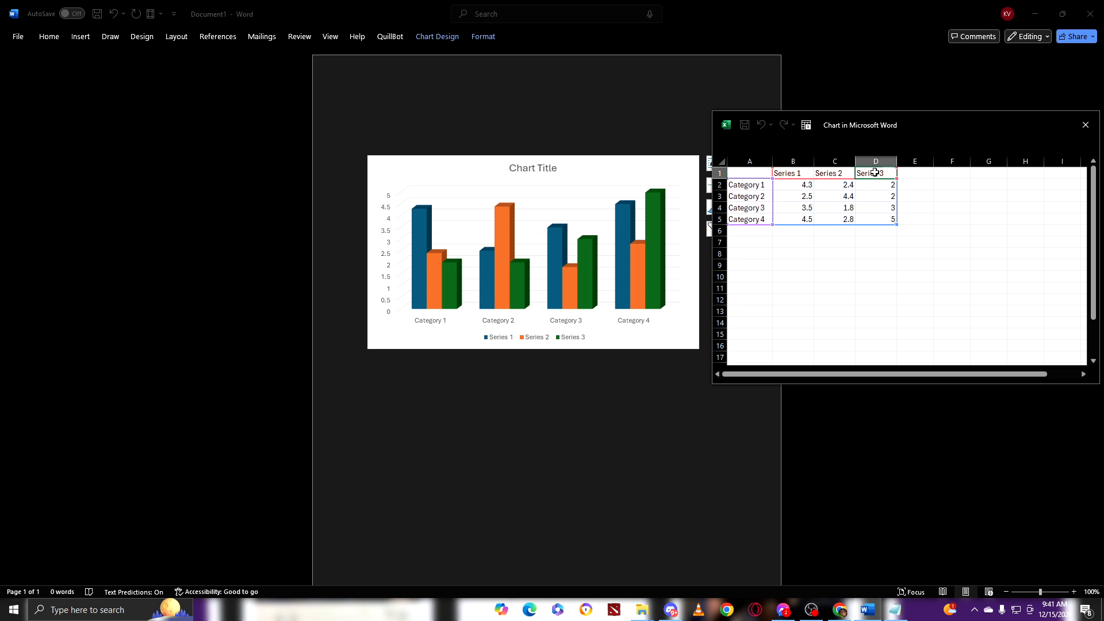
left_click(760, 185)
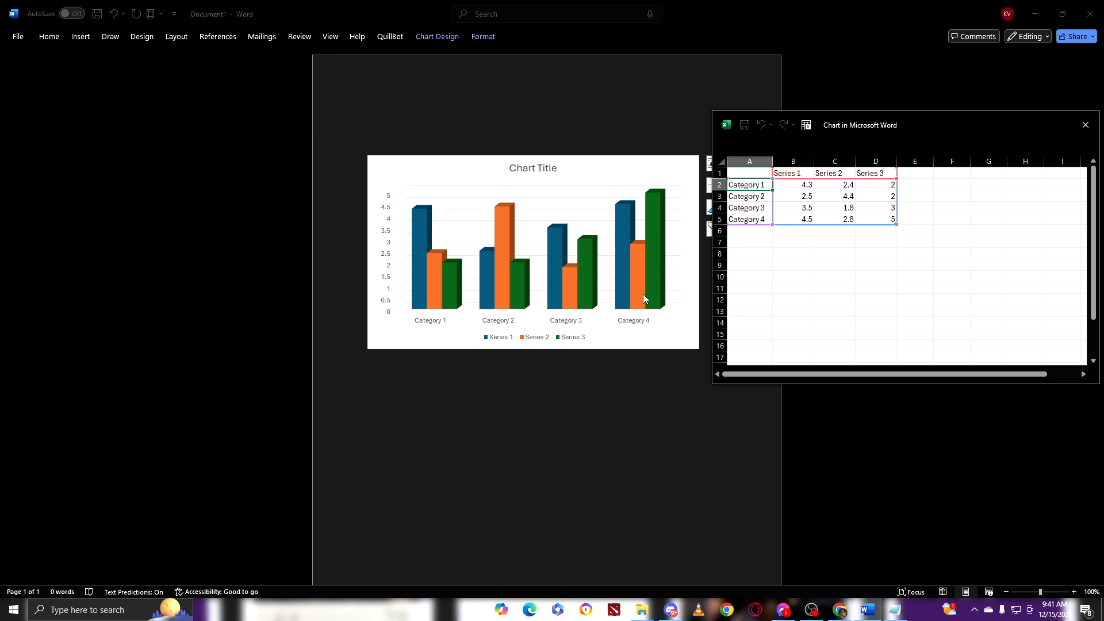
left_click(793, 185)
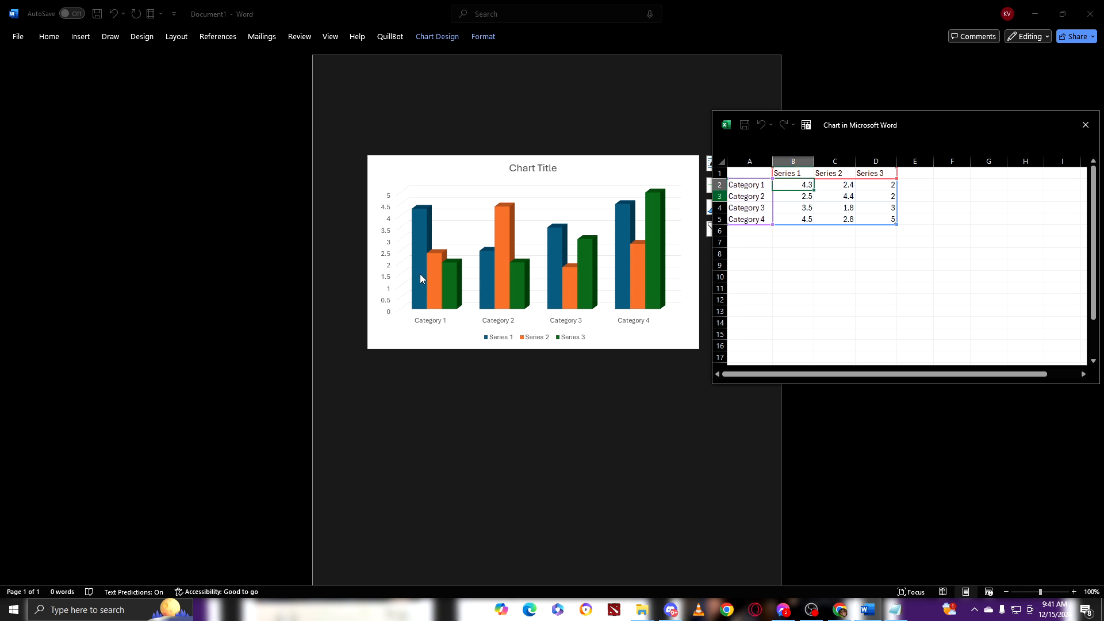
key("Right")
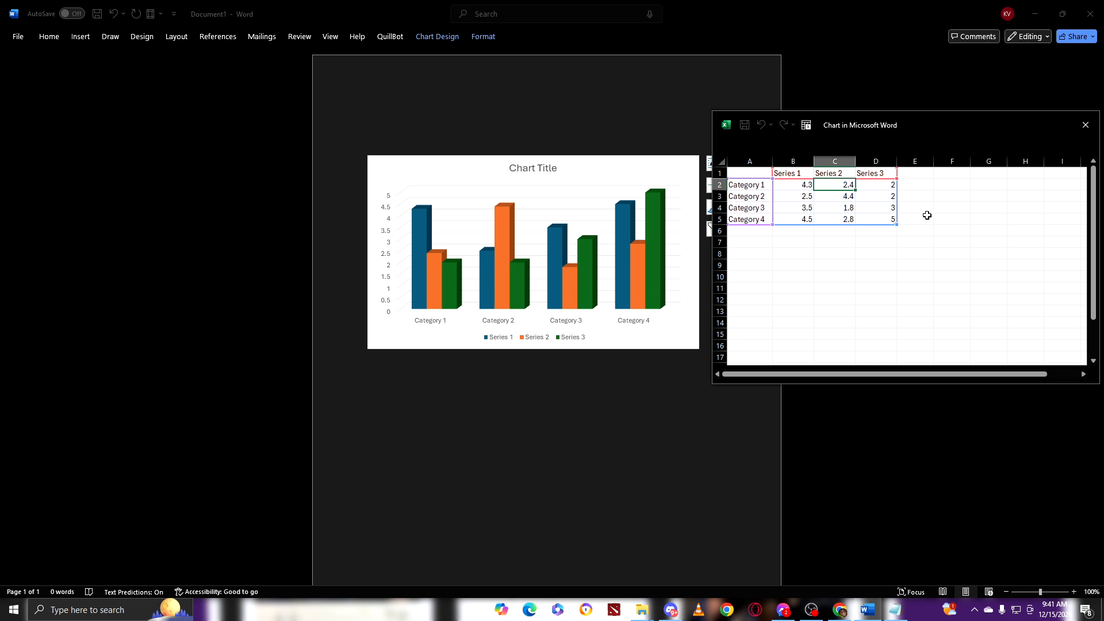
left_click(884, 189)
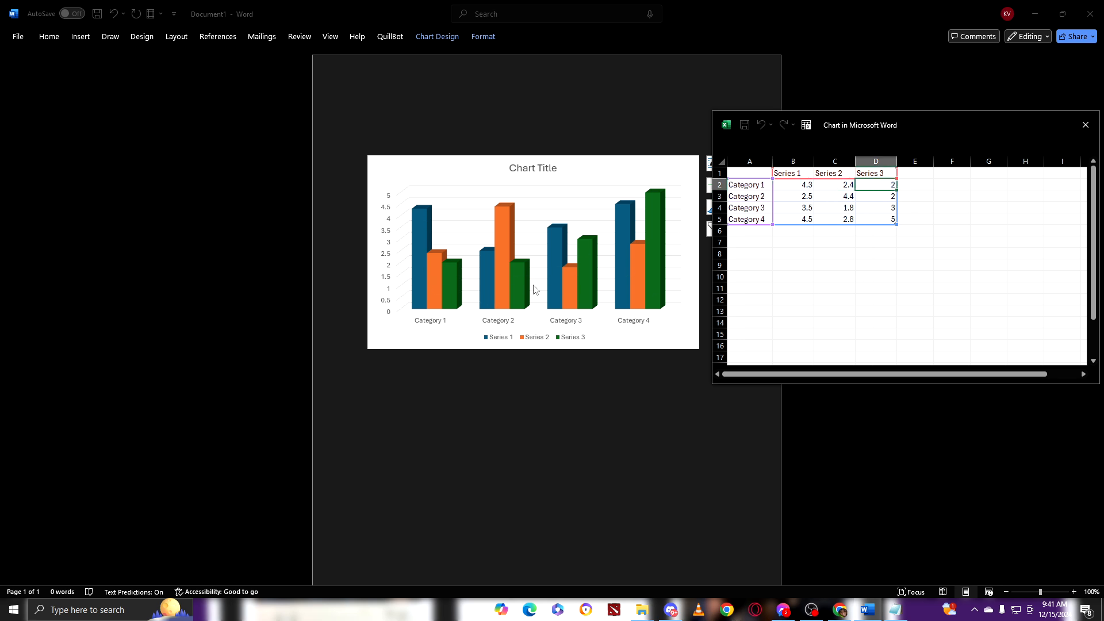
Step: Set Category 1's Series 1 value to 3 and its Series 2 value to 8 in the chart data
left_click(809, 185)
type("3")
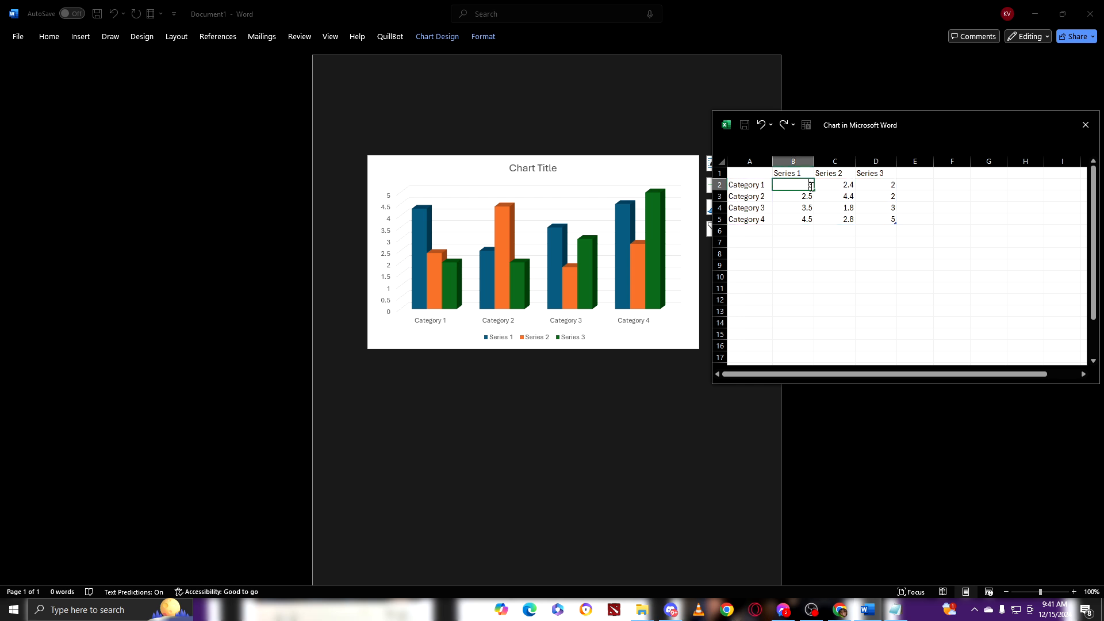
key("Return")
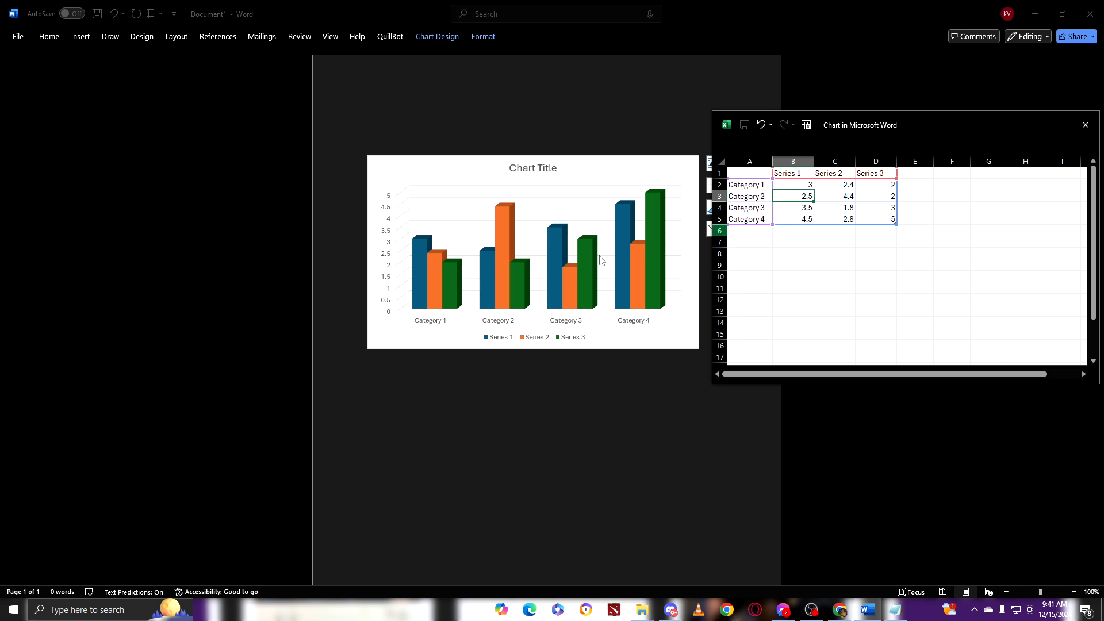
left_click(851, 184)
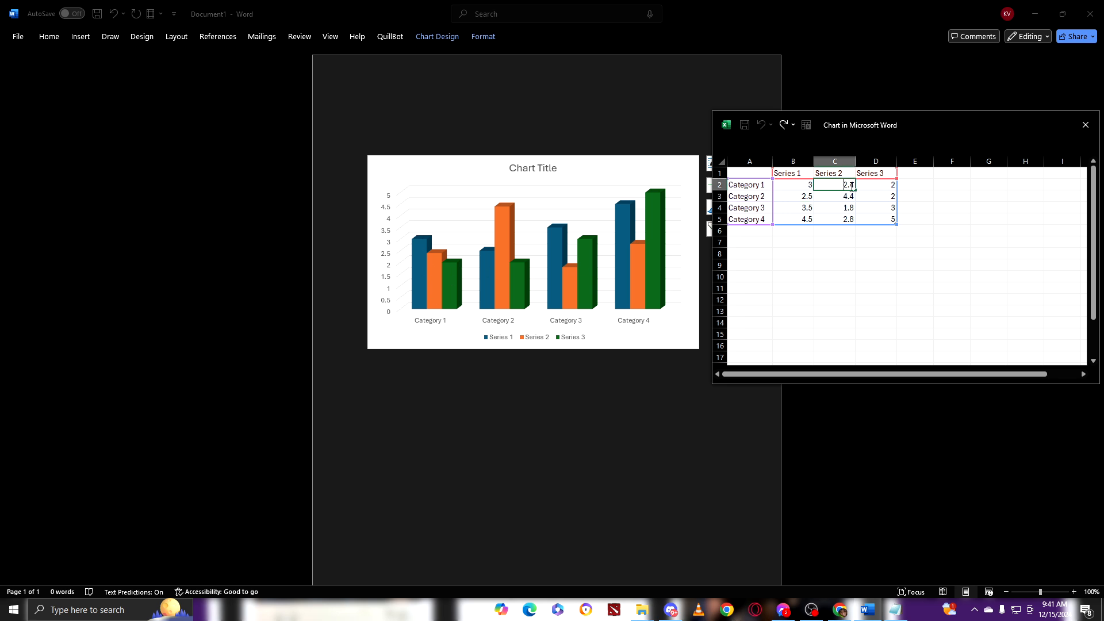
key("BackSpace")
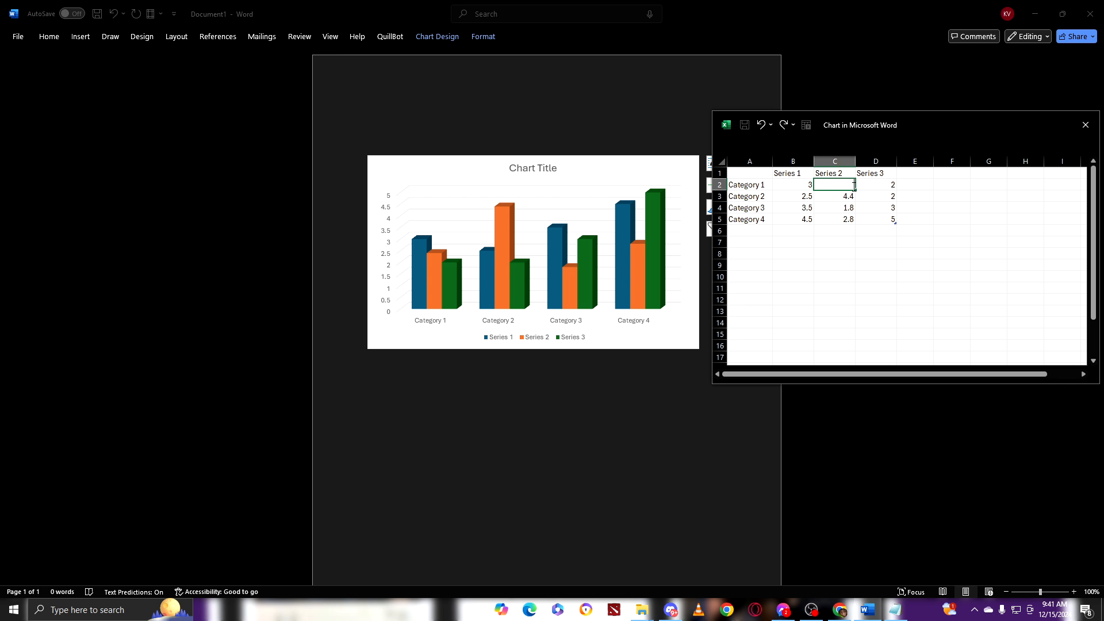
key("Return")
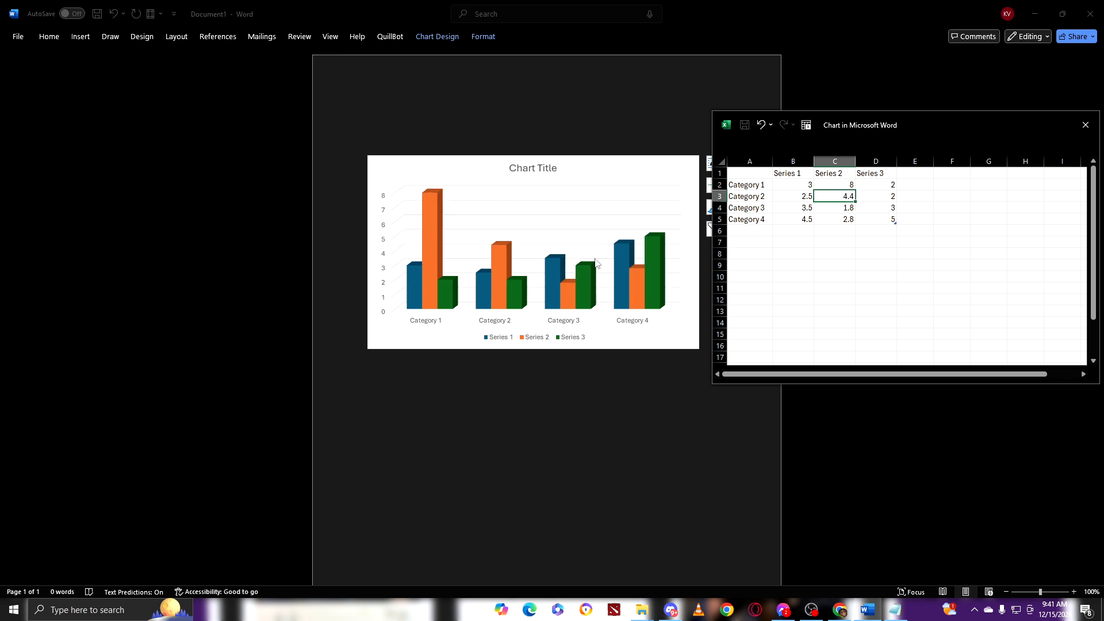
Step: Set the Series 2 value of Category 4 to 3.8 in the chart data
left_click(750, 196)
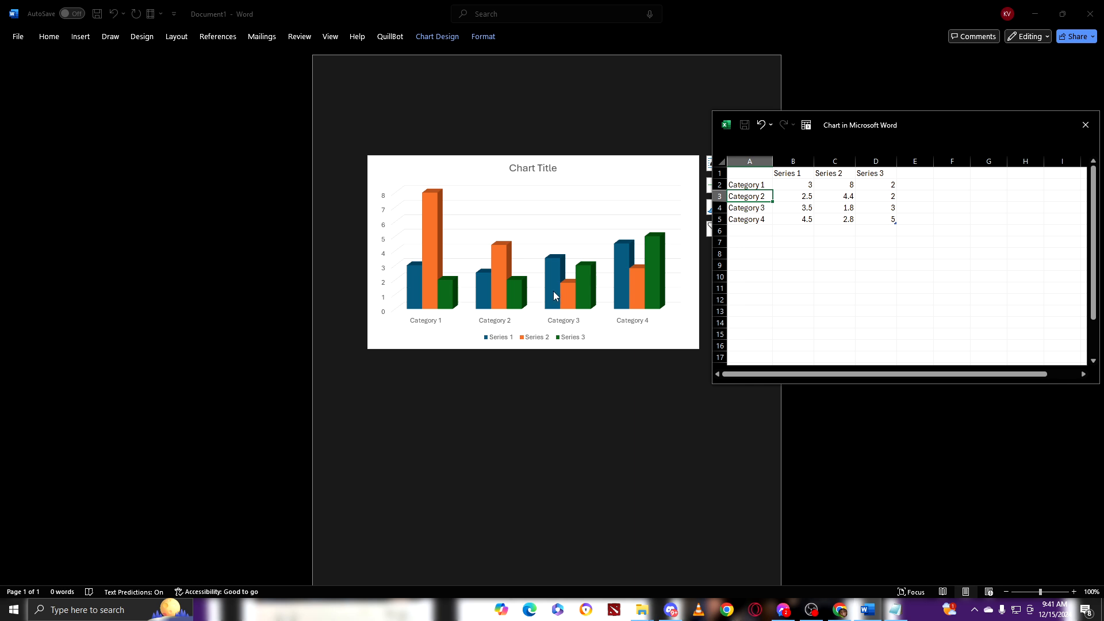
left_click(819, 219)
key("ctrl+z")
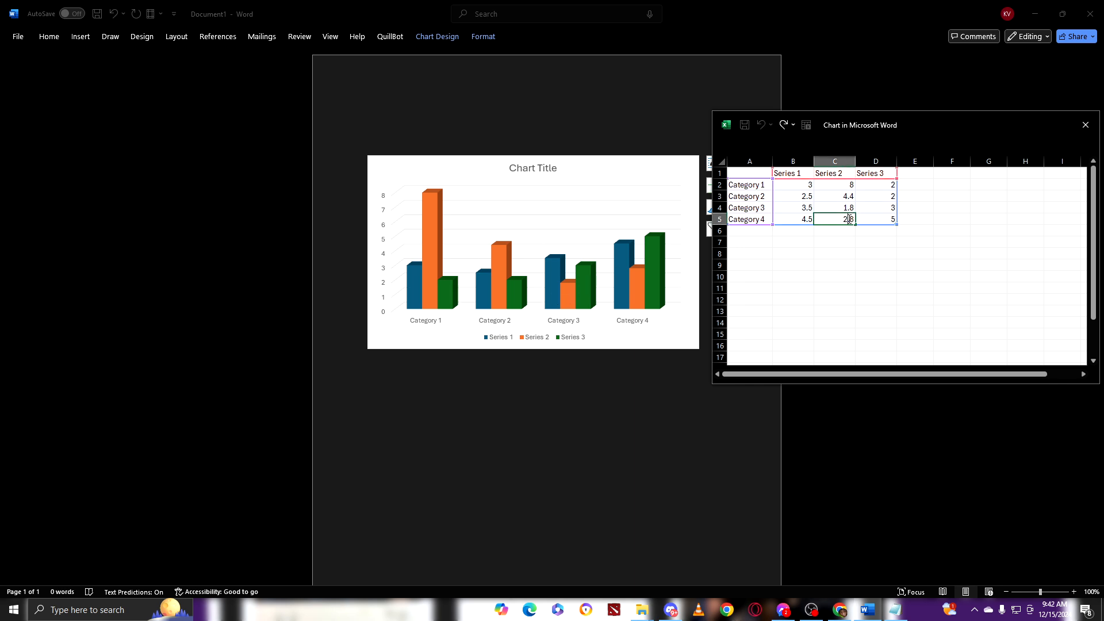
key("BackSpace")
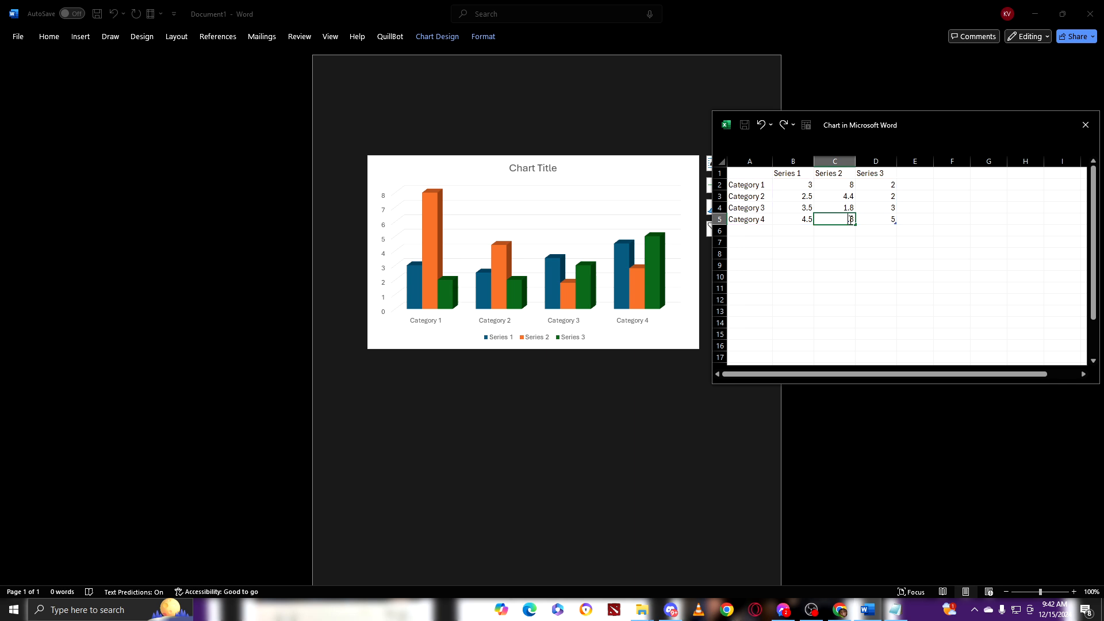
type("3")
key("Return")
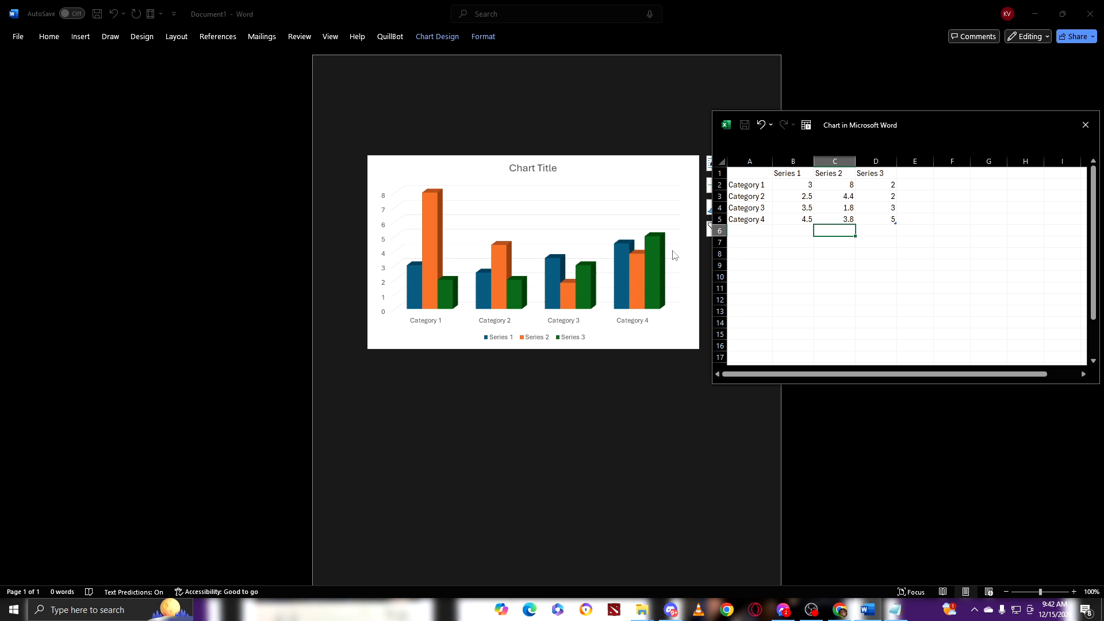
Step: Set the Series 3 value of Category 4 to 10 in the chart data and close the data sheet
left_click(895, 220)
double_click(895, 219)
type("10")
key("Return")
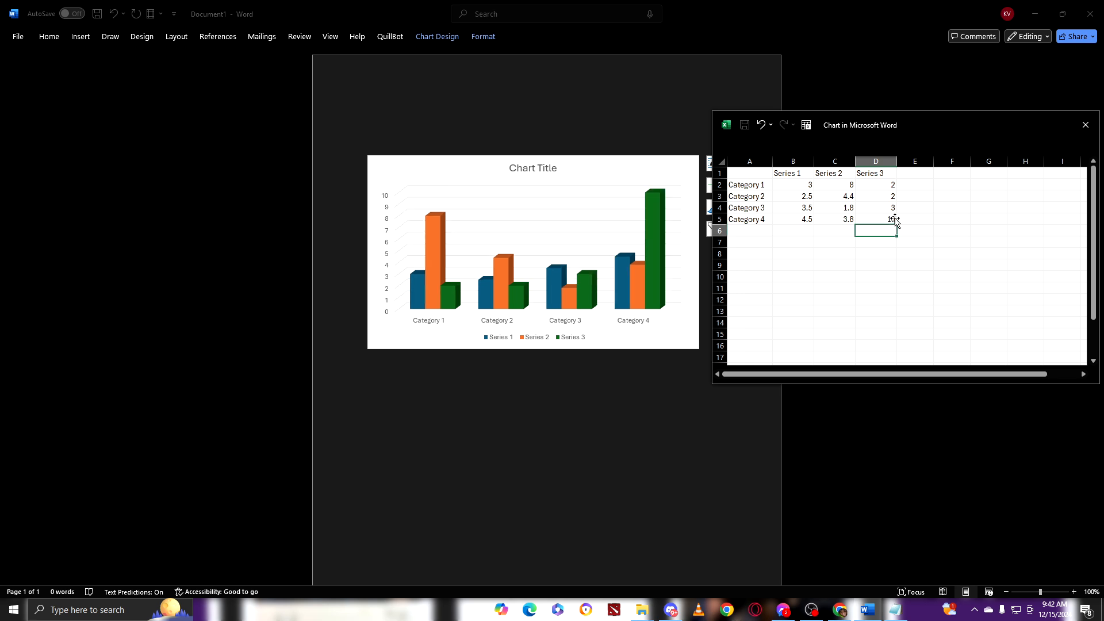
left_click(815, 281)
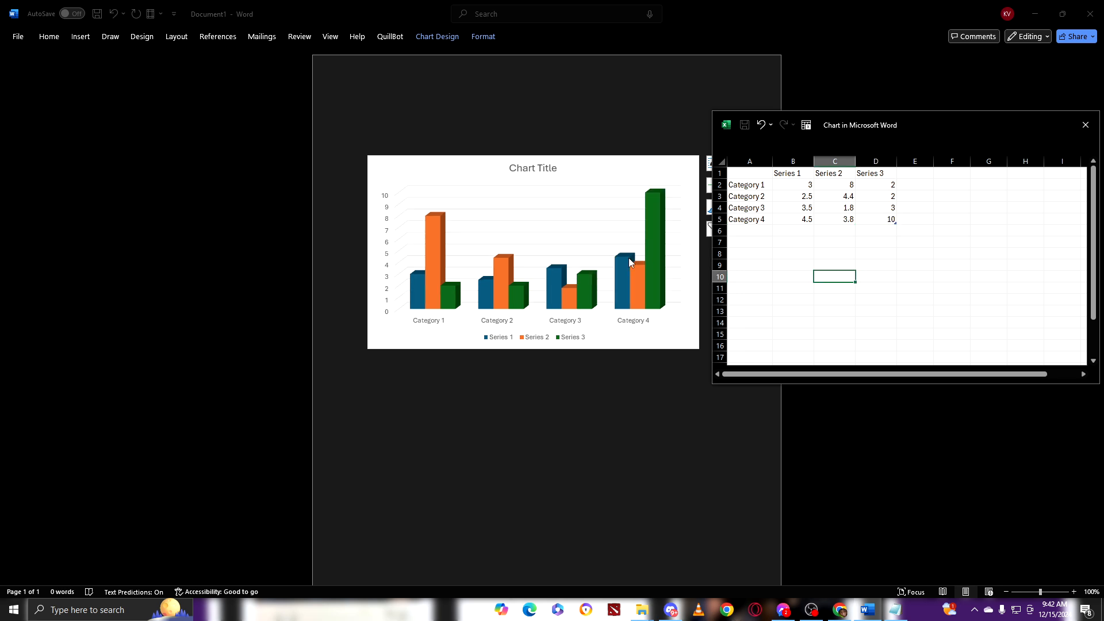
left_click(1086, 125)
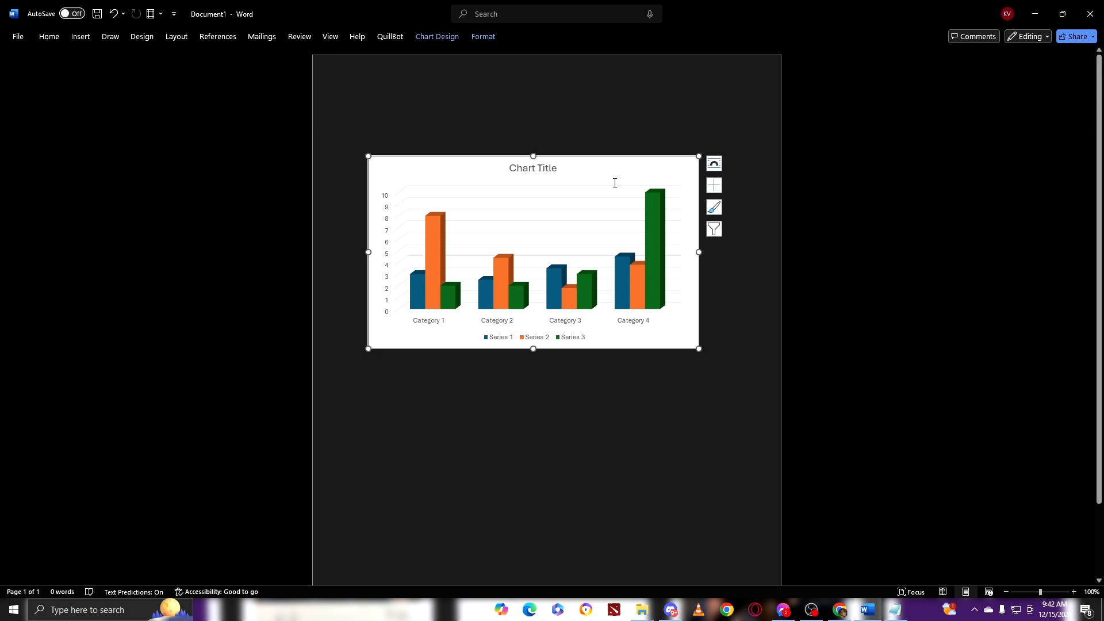
left_click(714, 207)
left_click(713, 229)
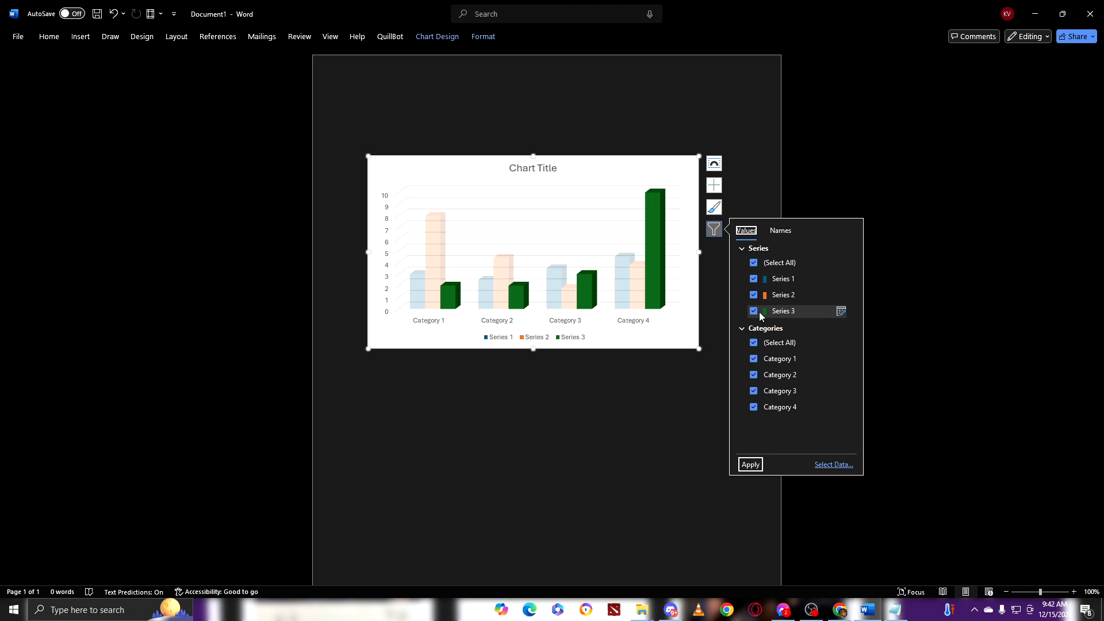
left_click(776, 314)
left_click(742, 193)
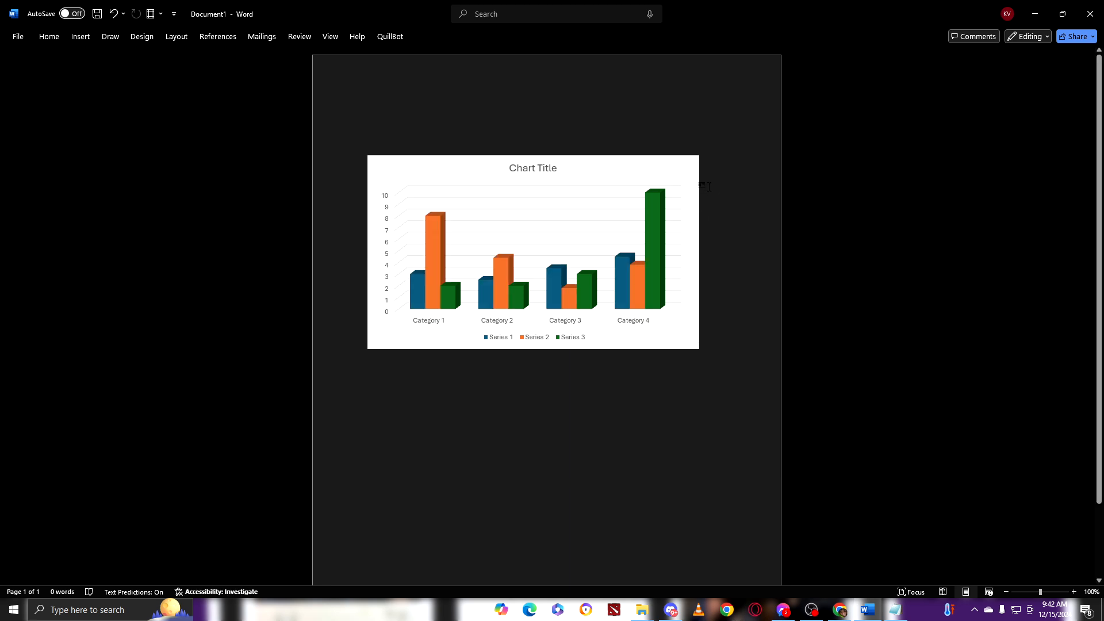
Step: Recolor the column chart with the second Colorful palette of blue, green and purple
left_click(687, 256)
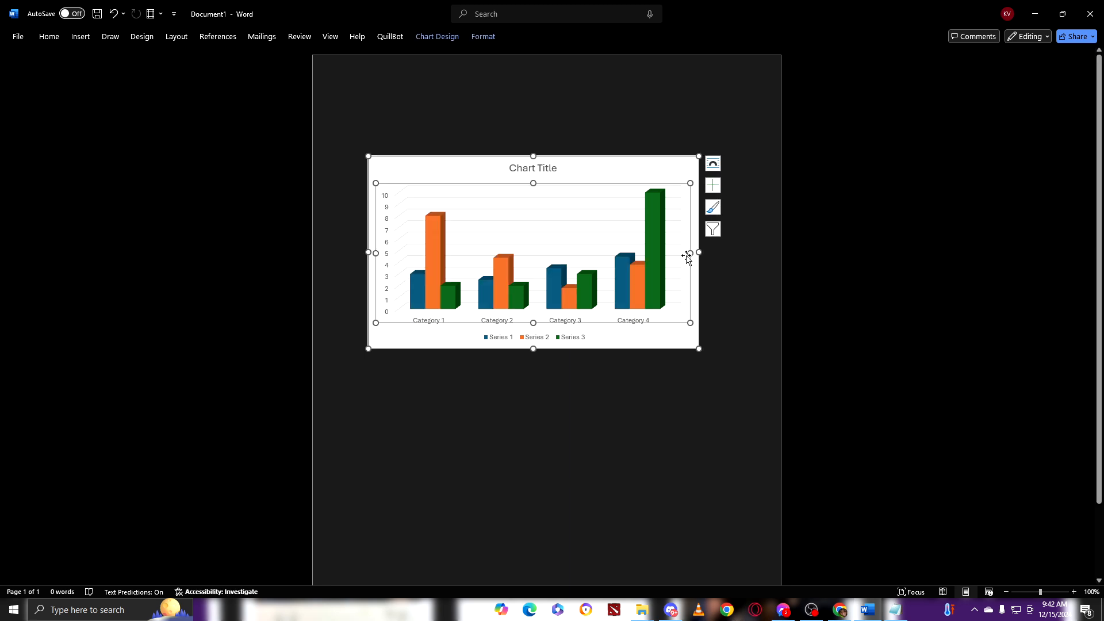
left_click(714, 207)
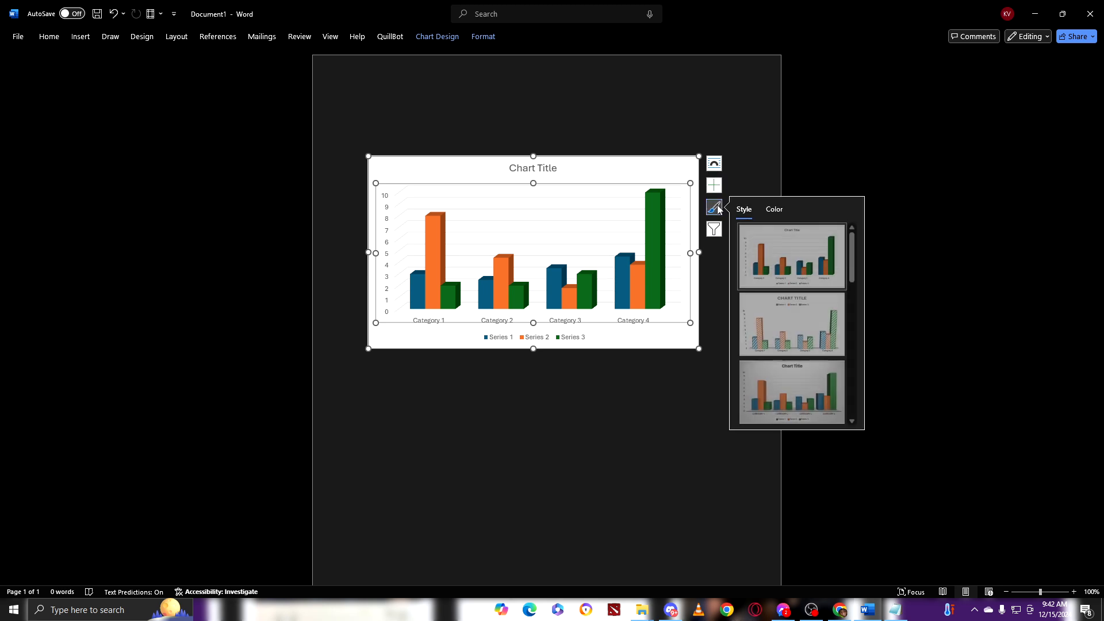
left_click(761, 208)
left_click(780, 268)
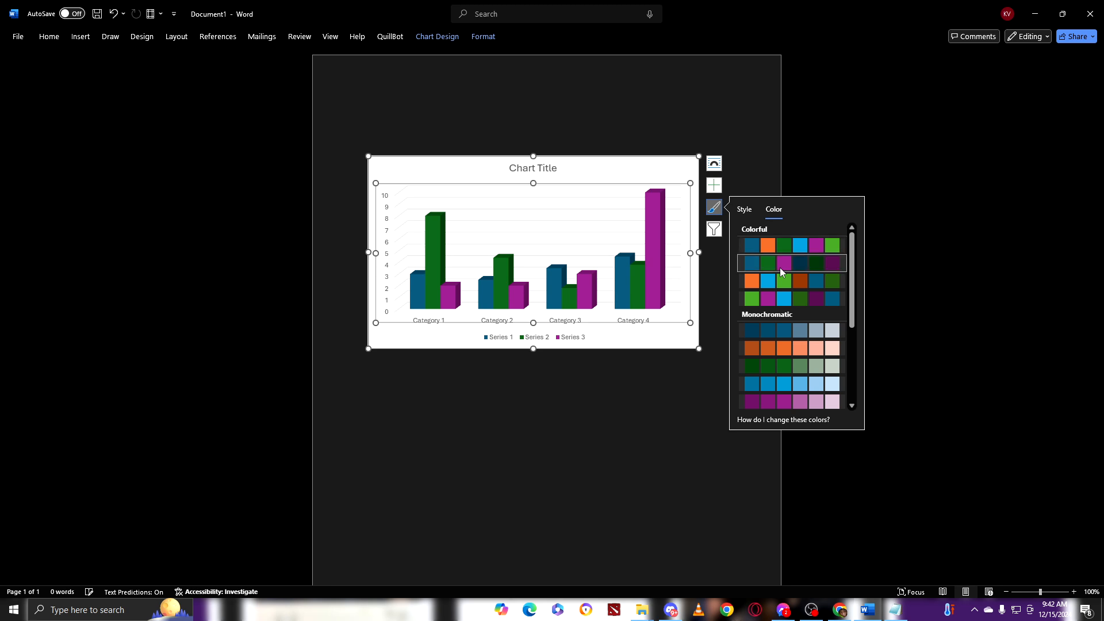
scroll(790, 331, "down", 4)
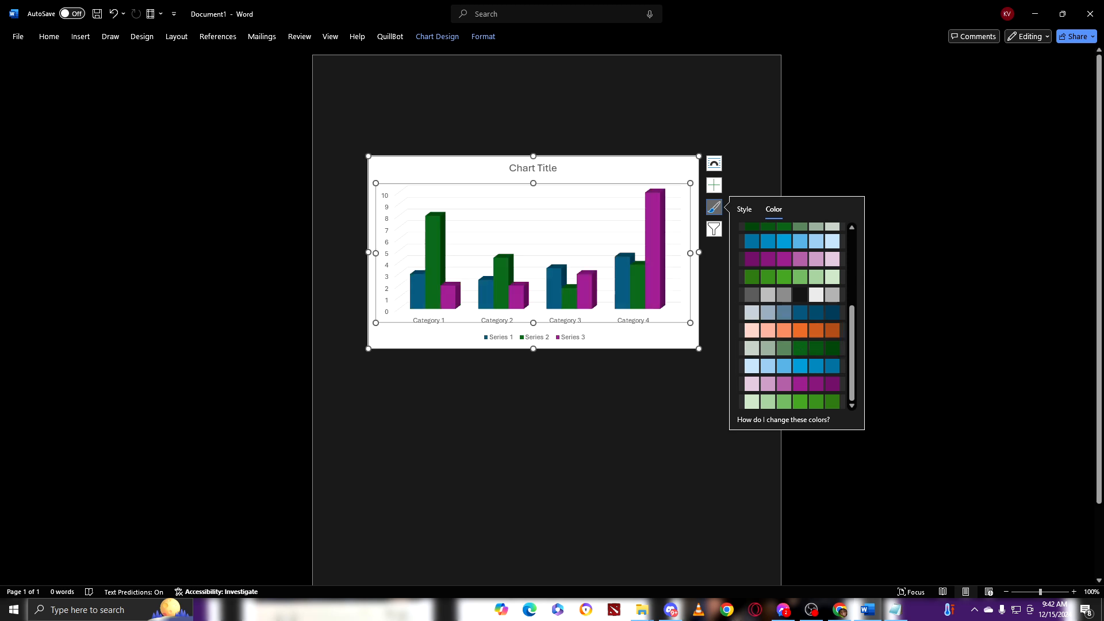
left_click(713, 310)
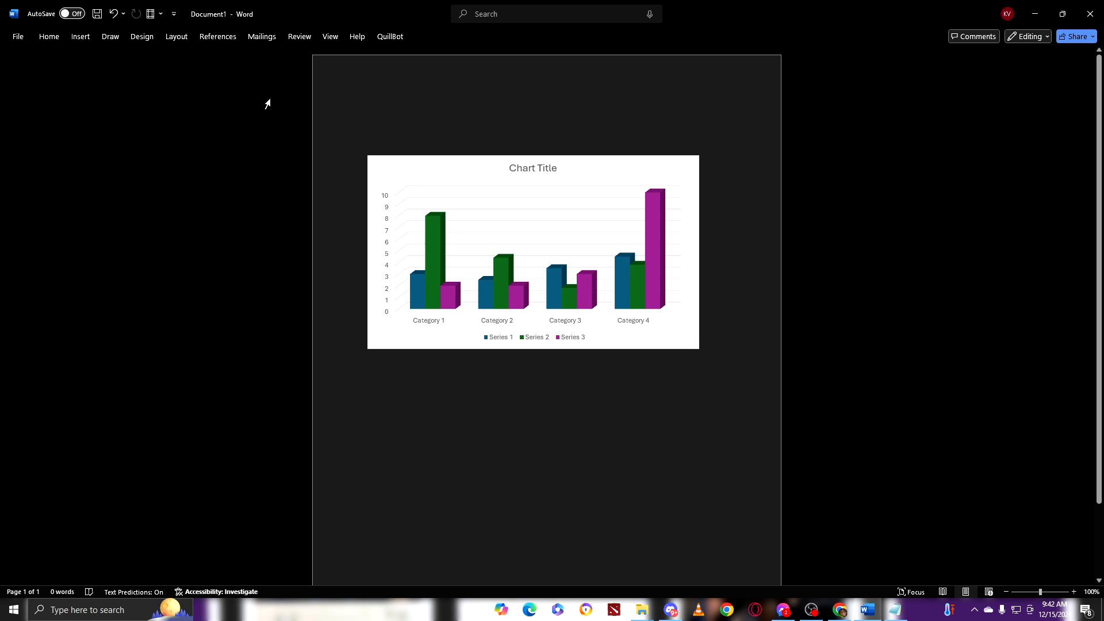
Step: Insert a standard 2-D pie chart into the document below the column chart
left_click(140, 40)
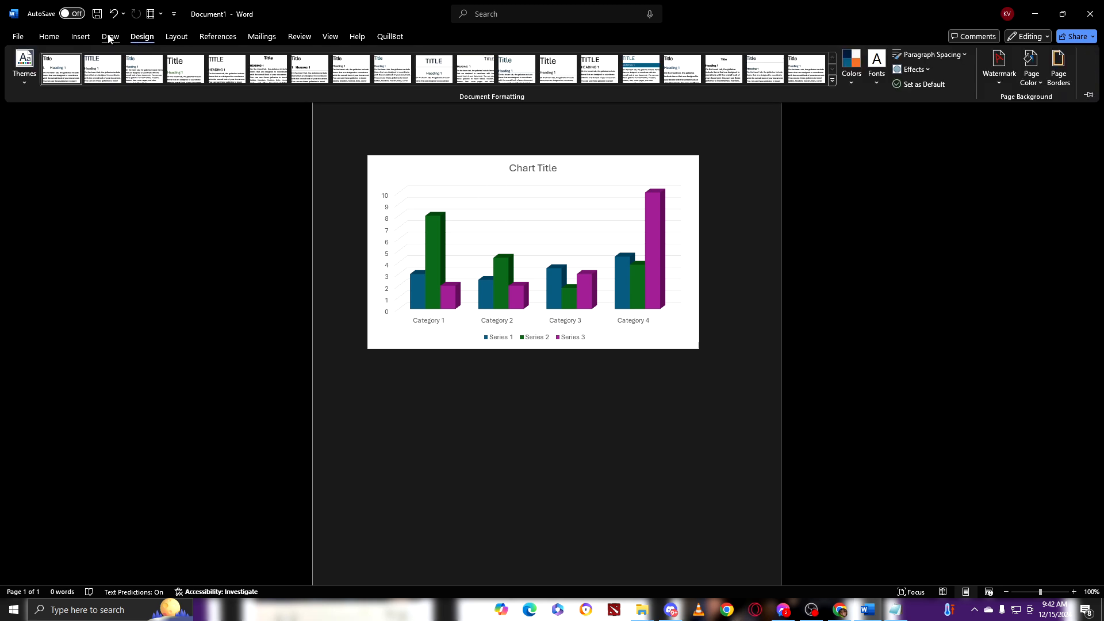
left_click(80, 36)
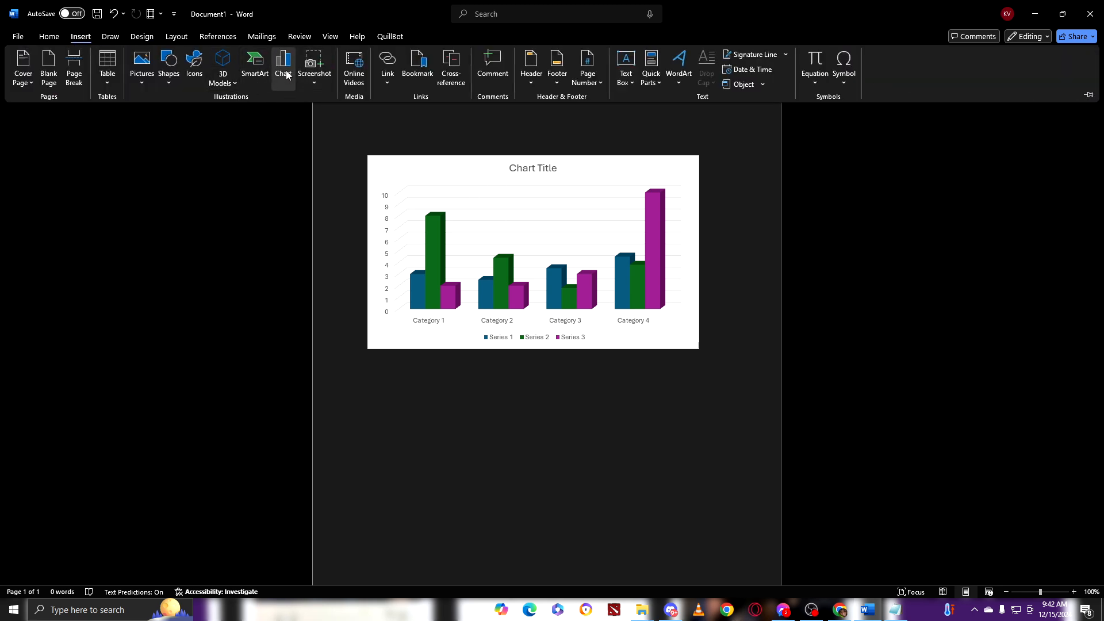
left_click(281, 65)
left_click(404, 232)
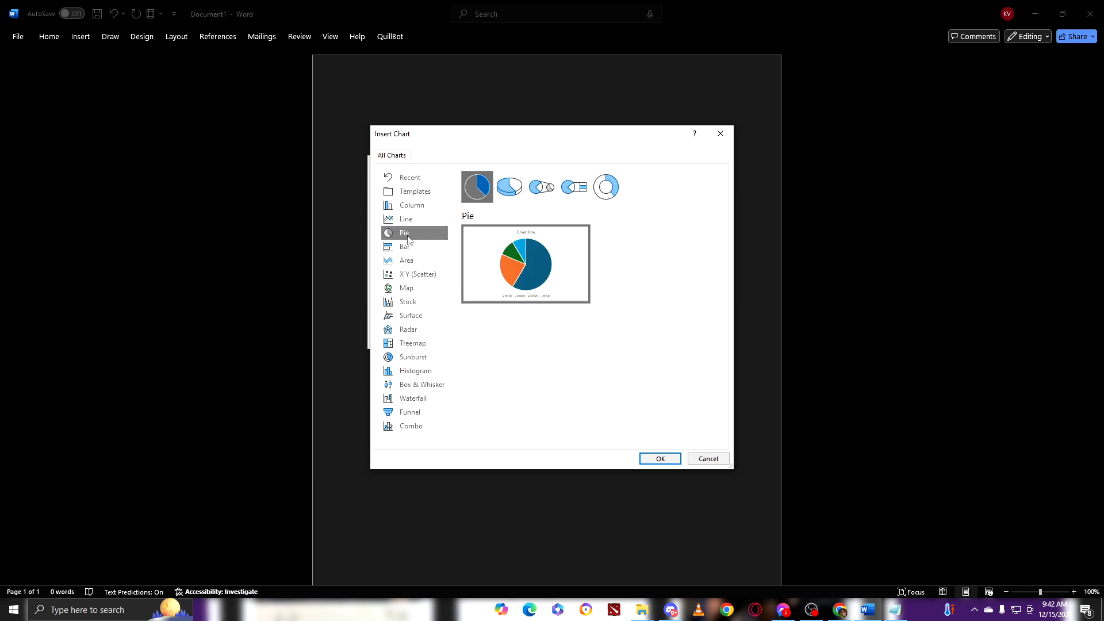
left_click(661, 458)
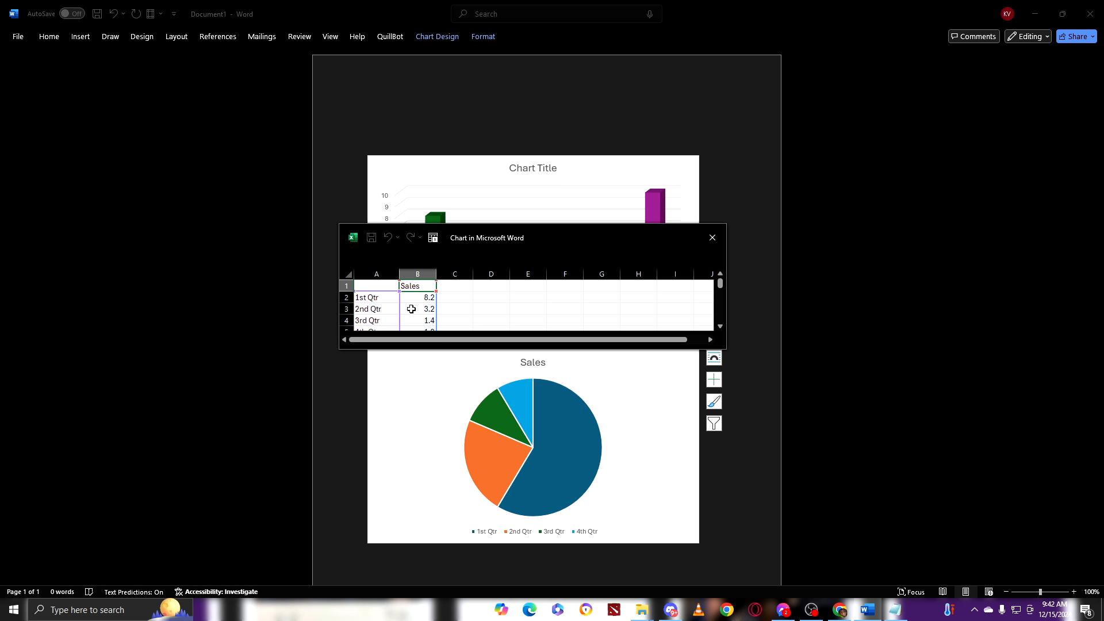
Step: Enlarge the pie chart's data sheet window and set the 1st Qtr sales value to 100.2
scroll(394, 299, "down", 2)
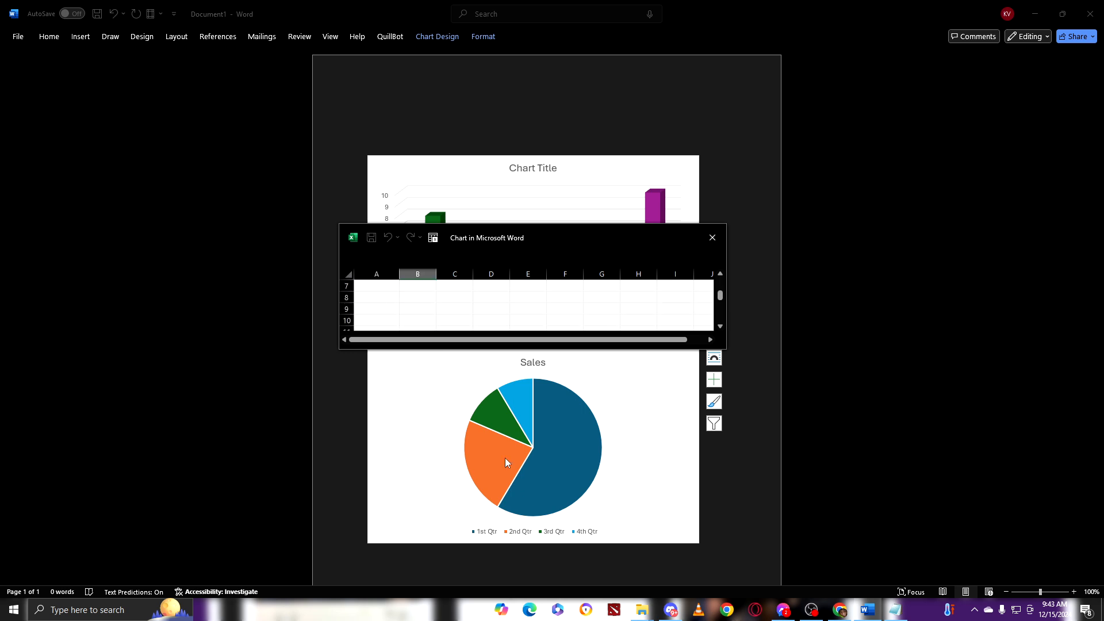
scroll(406, 318, "up", 2)
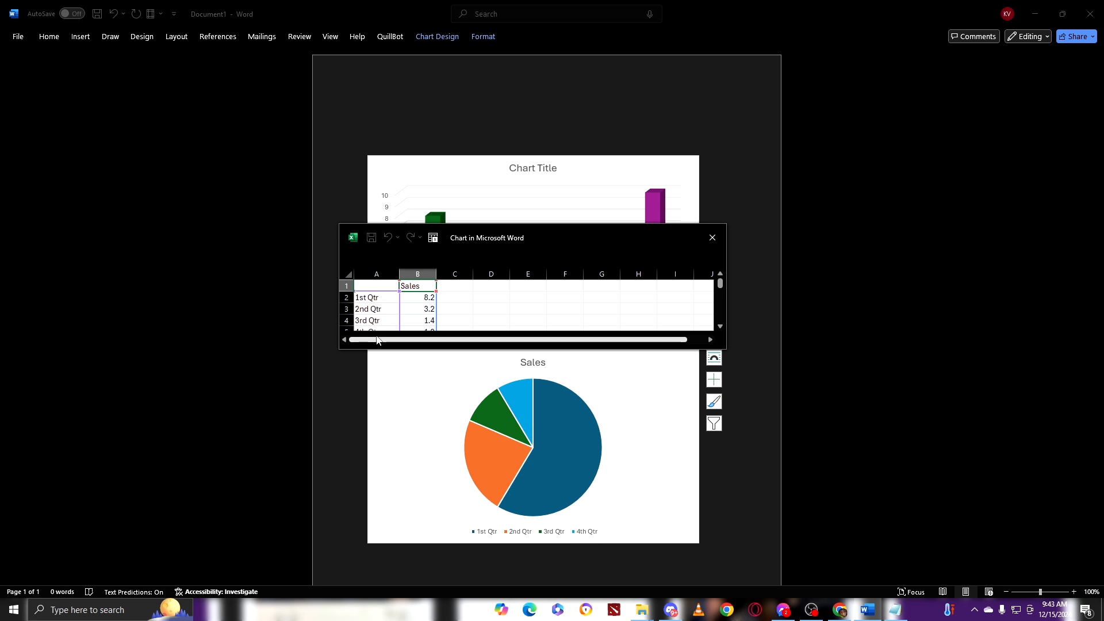
left_click_drag(407, 348, 417, 374)
double_click(432, 297)
key("BackSpace")
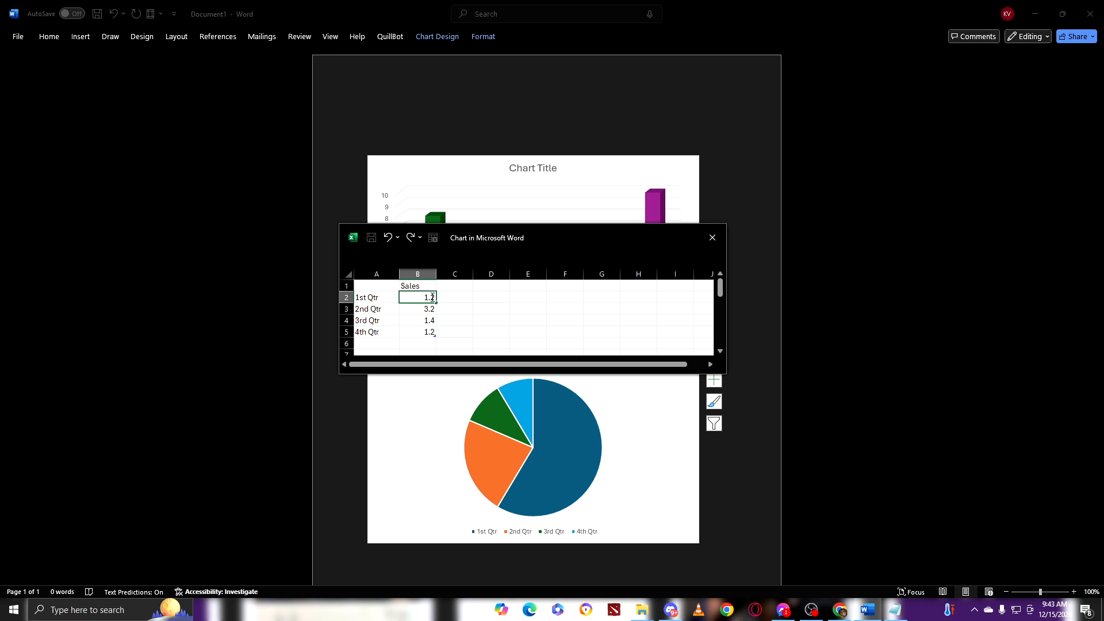
key("Return")
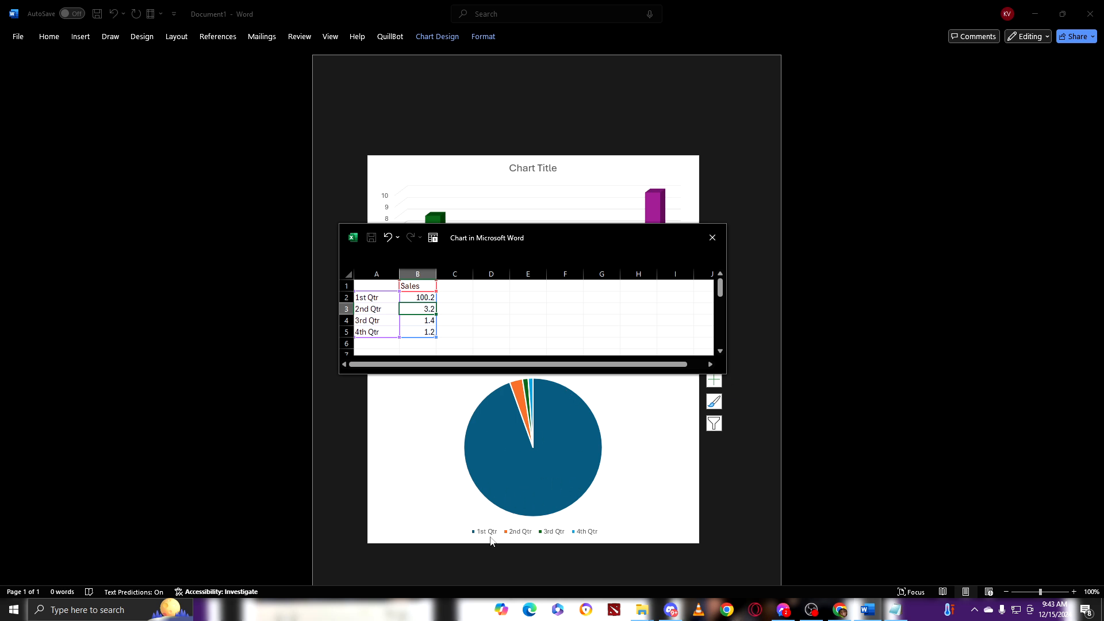
left_click(428, 298)
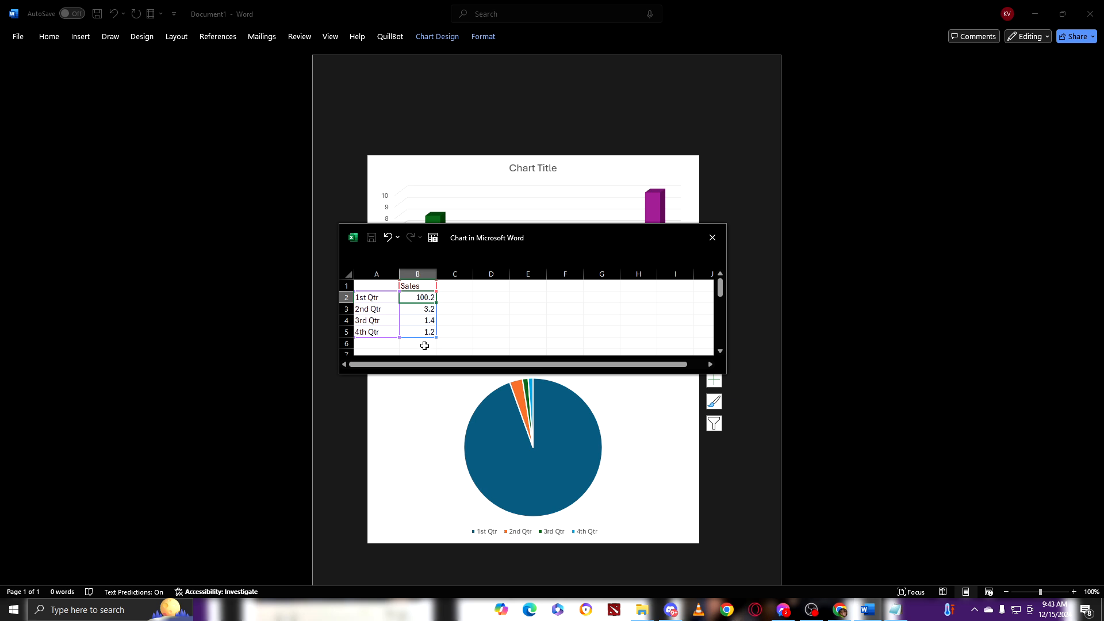
Step: Extend the pie chart's data range by one row and add a category labelled 5 with a sales value of 1
left_click(384, 343)
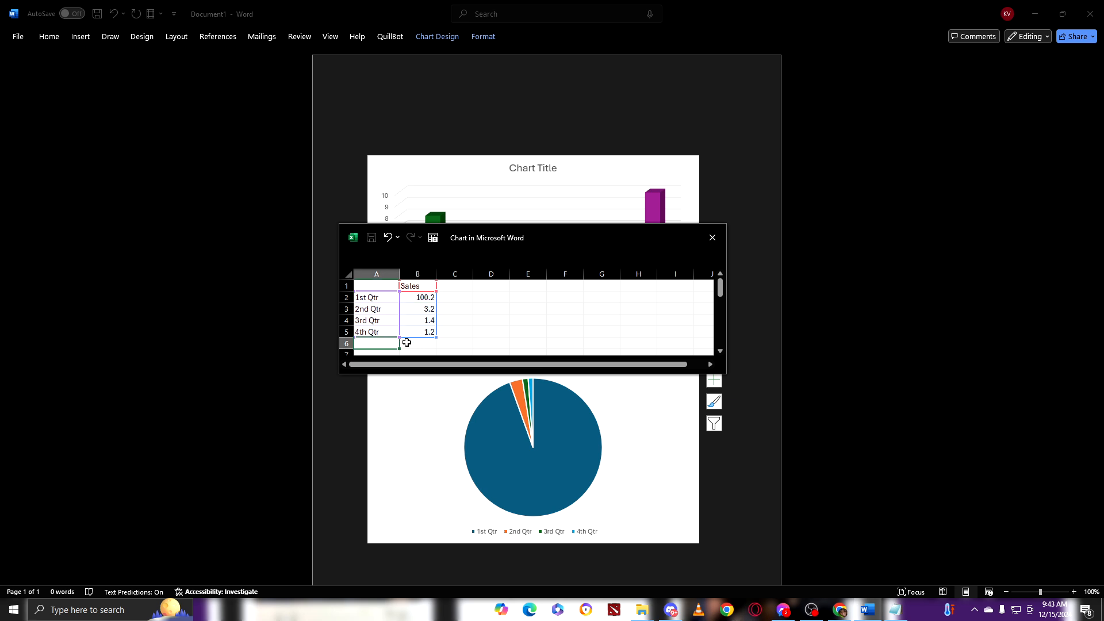
left_click_drag(401, 342, 402, 348)
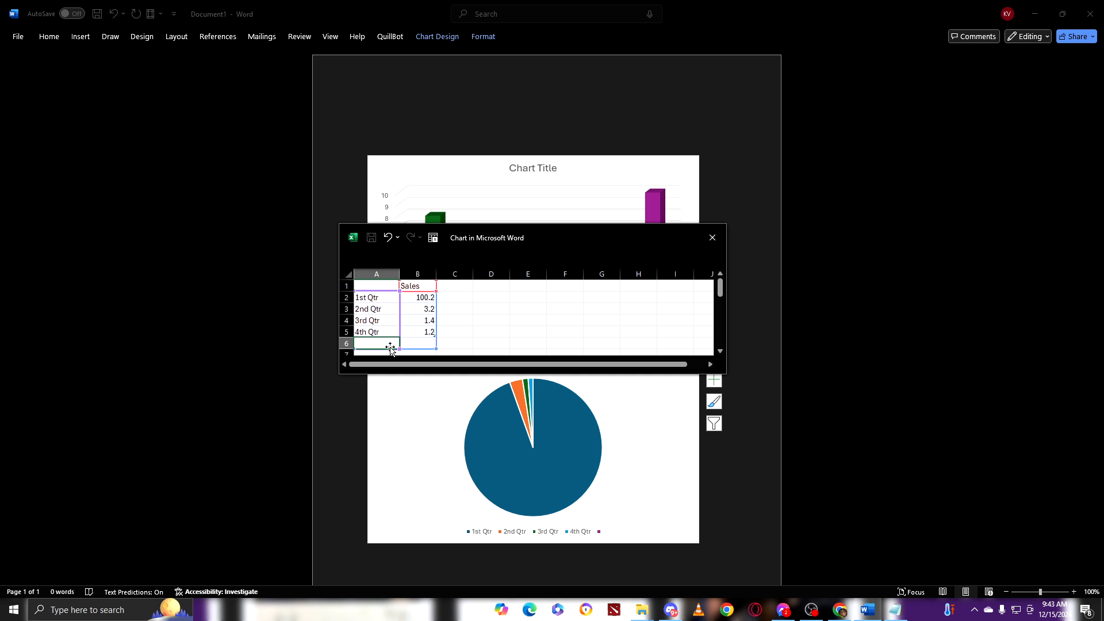
scroll(392, 320, "down", 1)
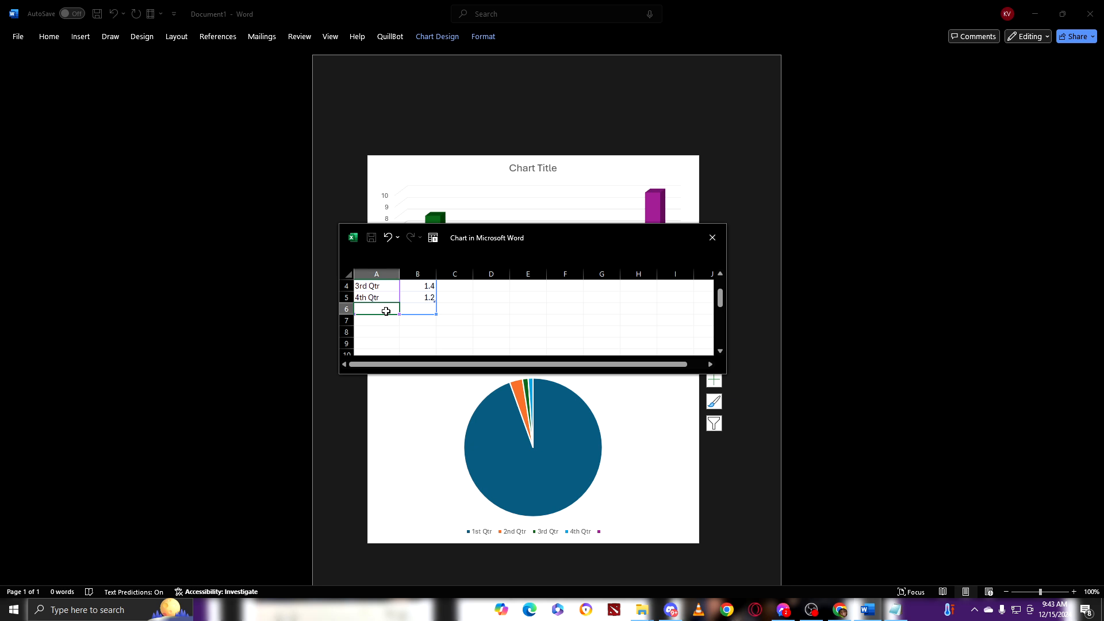
type("5")
left_click(424, 309)
type("1")
left_click(470, 319)
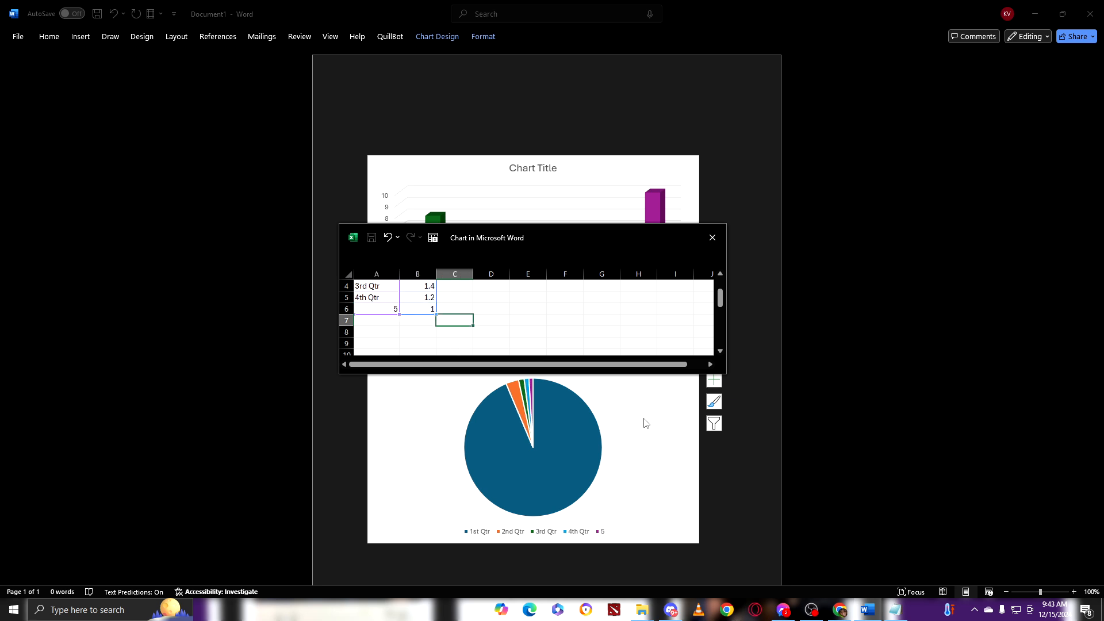
Step: Extend the pie chart's data range down to row 9 and label the three new categories 1, 2 and 3
left_click_drag(400, 316, 399, 324)
left_click_drag(398, 346, 398, 348)
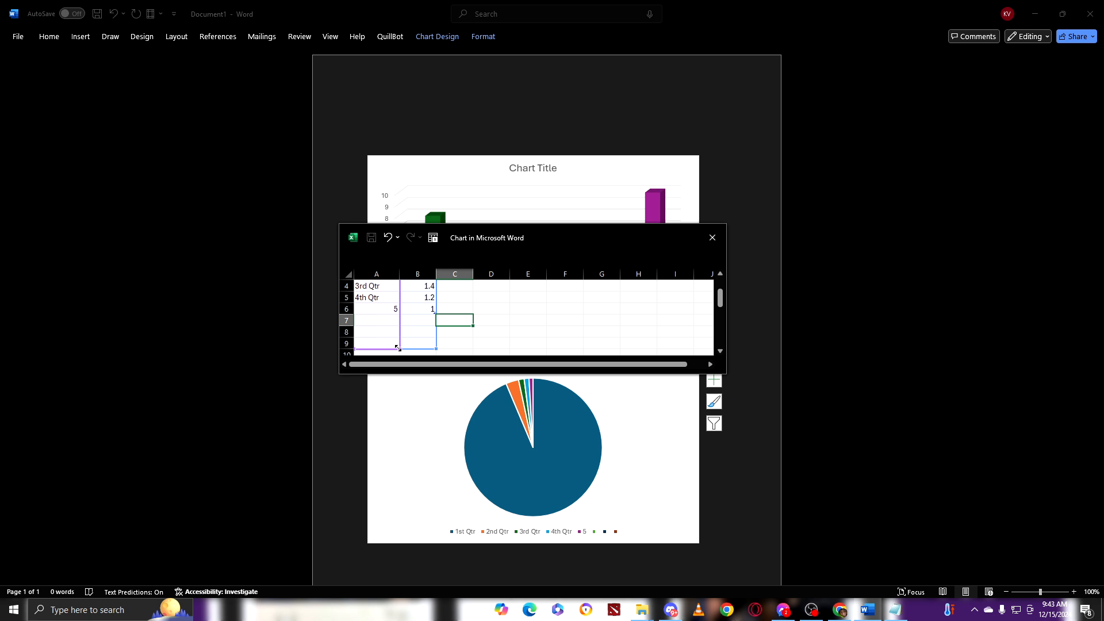
left_click(378, 321)
type("1")
key("Return")
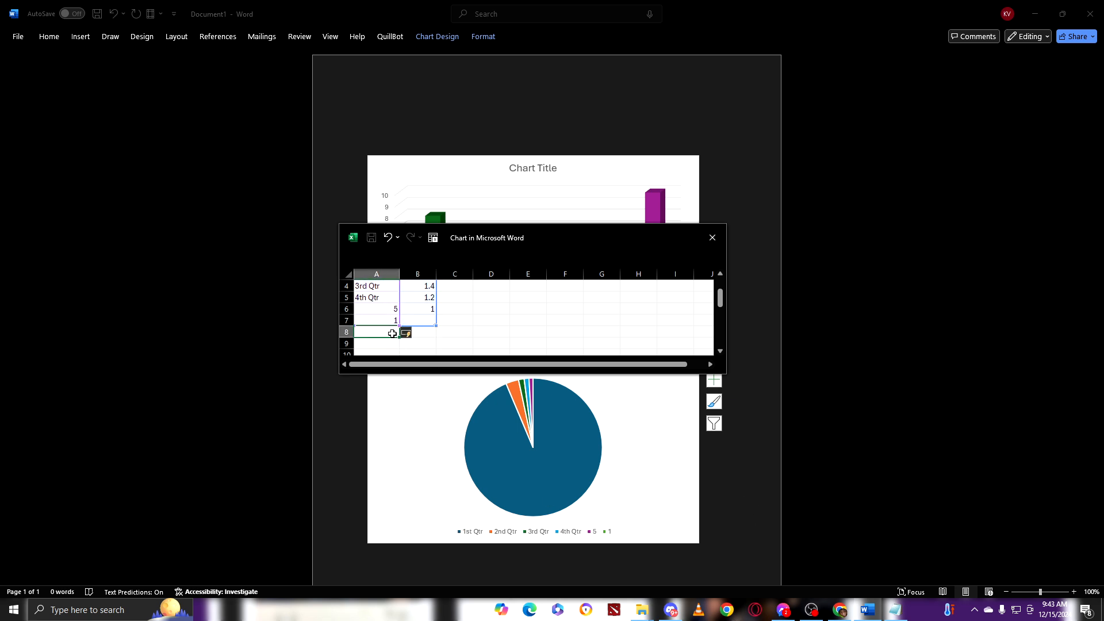
left_click(388, 318)
left_click(392, 334)
type("2")
key("Return")
type("3")
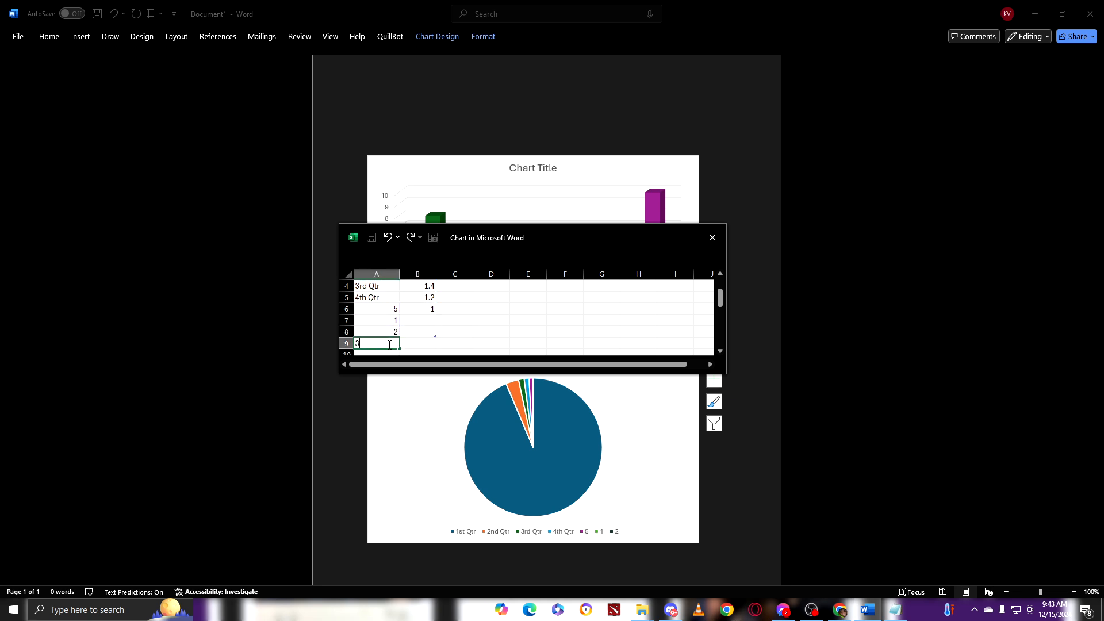
Step: Enter sales values of 4, 5 and 55 for the new categories 1, 2 and 3
double_click(429, 321)
type("4")
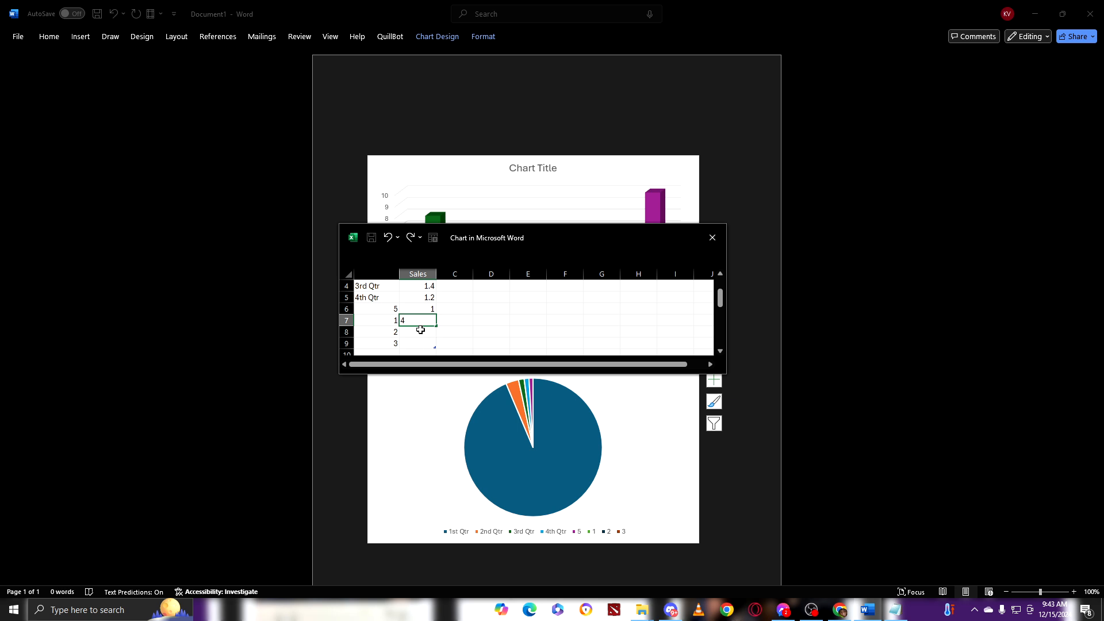
key("Return")
type("5")
key("Return")
type("55")
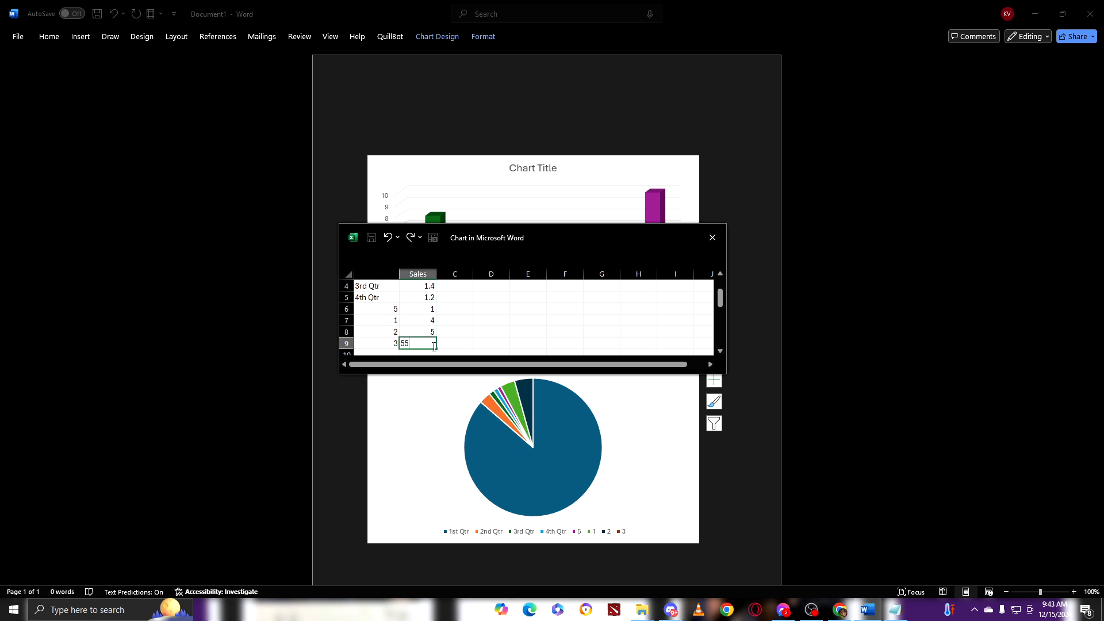
left_click(492, 343)
Step: Make the pie chart's data sheet window taller so that all its data rows fit in view
scroll(400, 328, "down", 1)
scroll(400, 327, "down", 1)
scroll(402, 317, "up", 2)
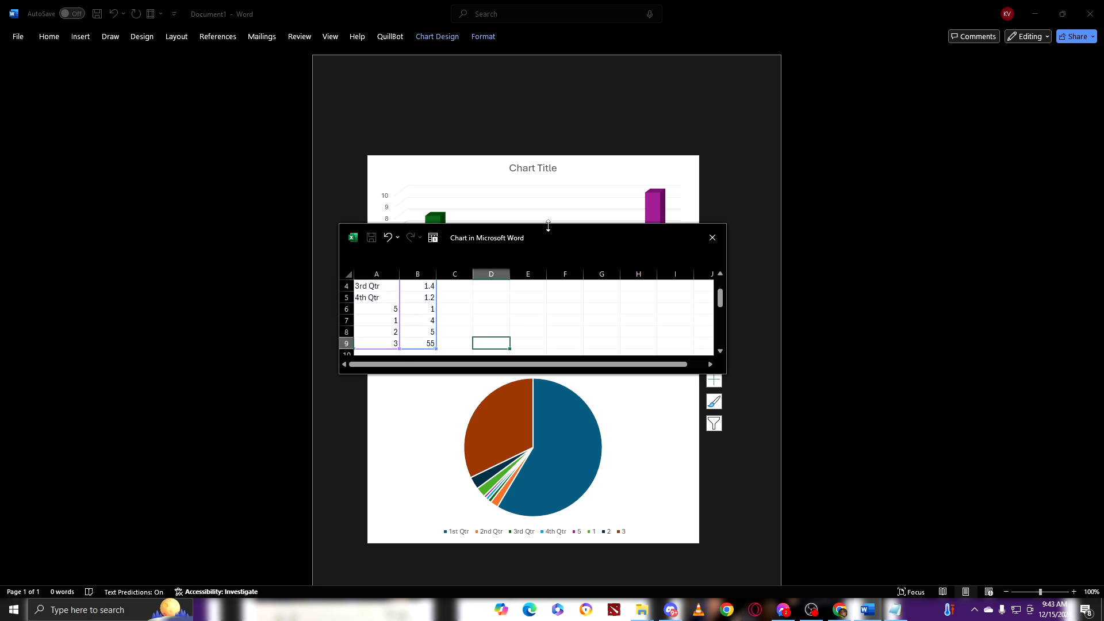
left_click_drag(551, 223, 564, 160)
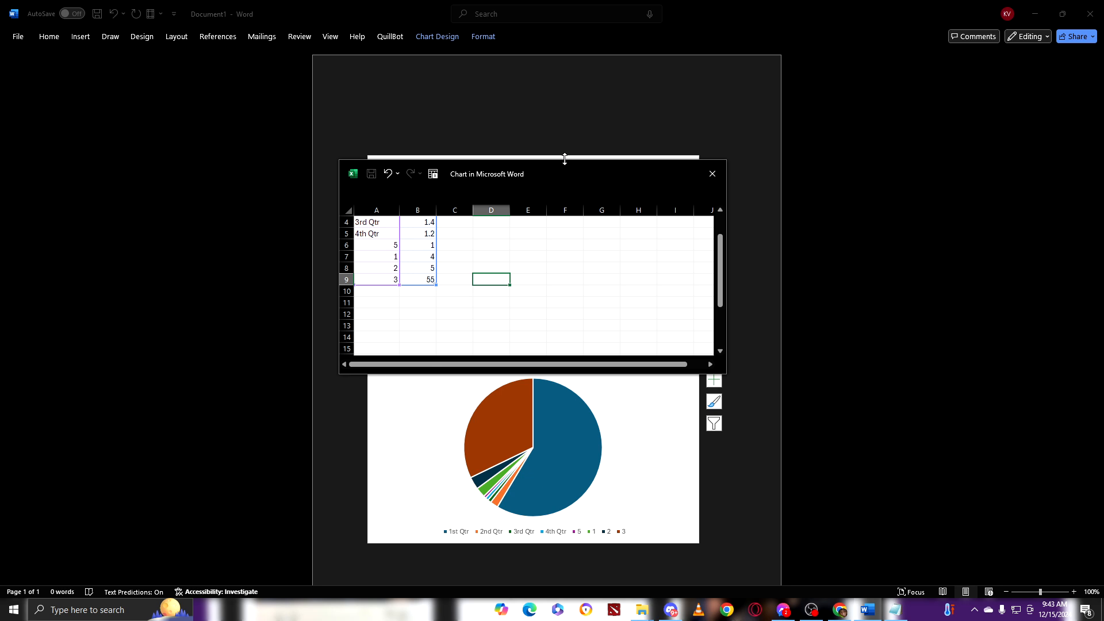
scroll(404, 296, "up", 1)
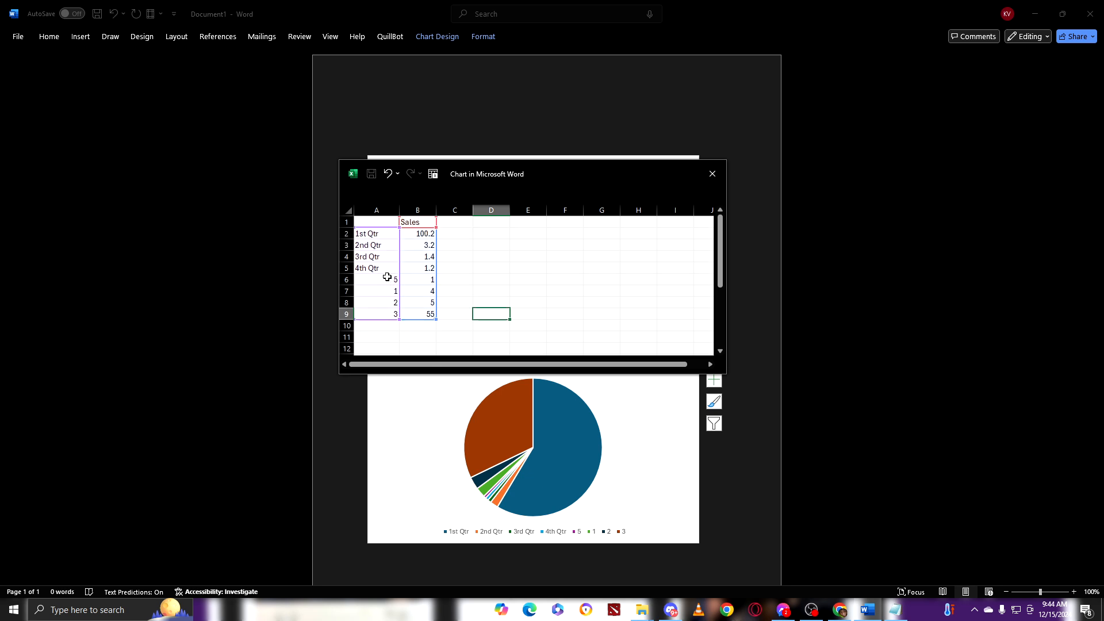